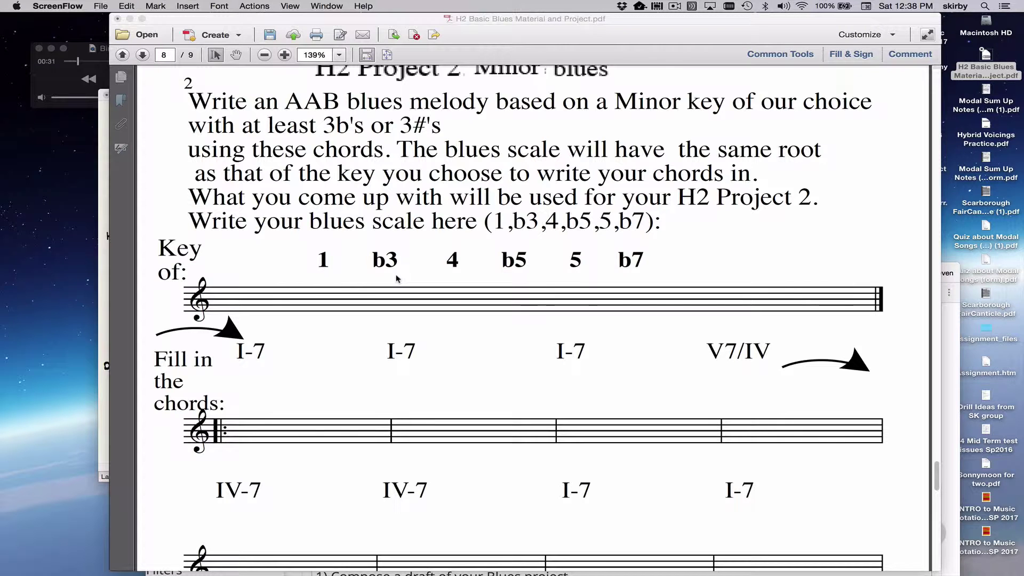
scroll(397, 278, "down", 1)
scroll(397, 278, "up", 1)
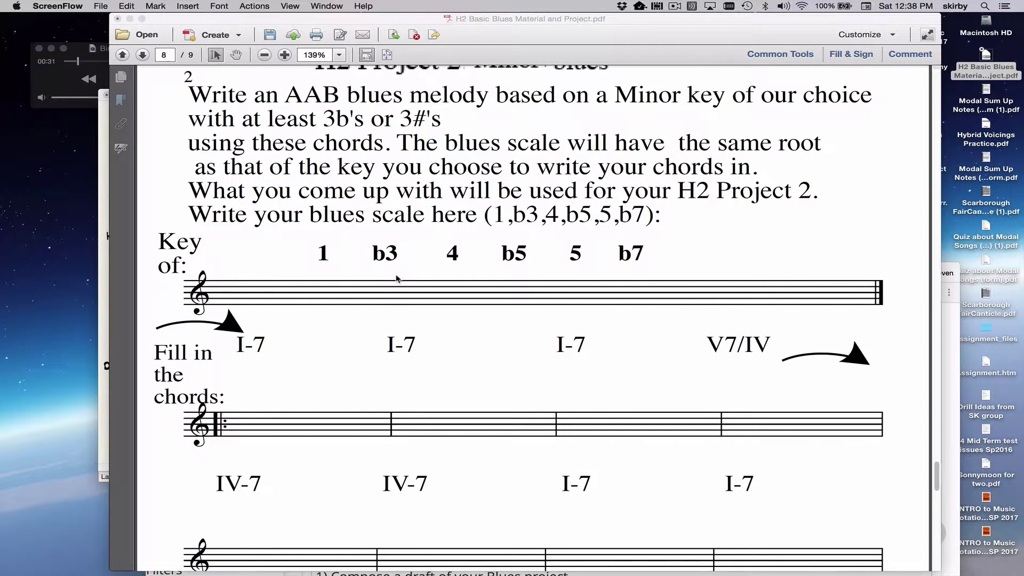
scroll(397, 279, "down", 1)
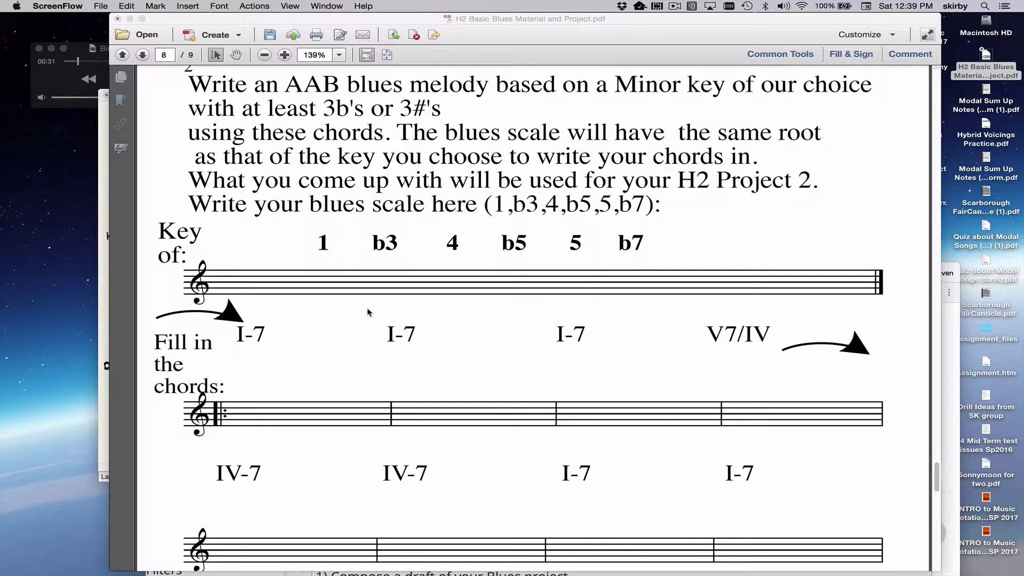
scroll(381, 315, "up", 1)
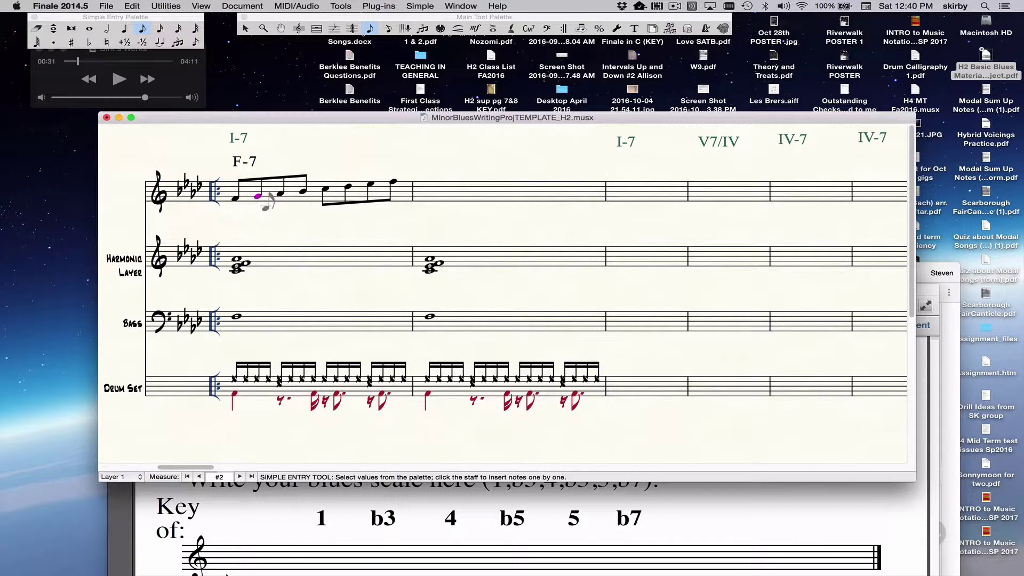
Step: Delete the second and sixth notes of the F minor scale on the melody staff and play back the reduced scale
key("space")
key("space")
key("Delete")
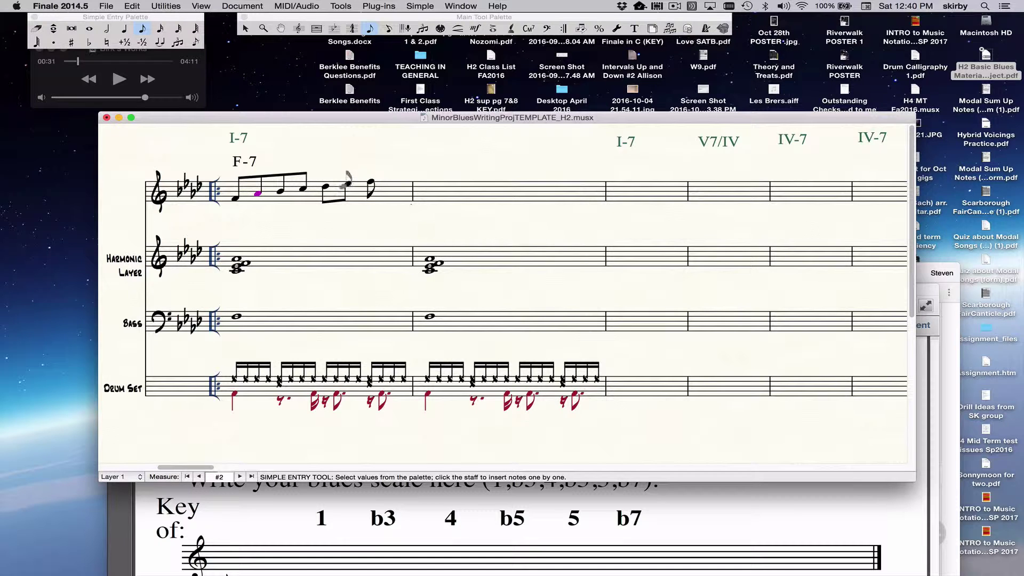
left_click(326, 184, "ctrl")
key("Delete")
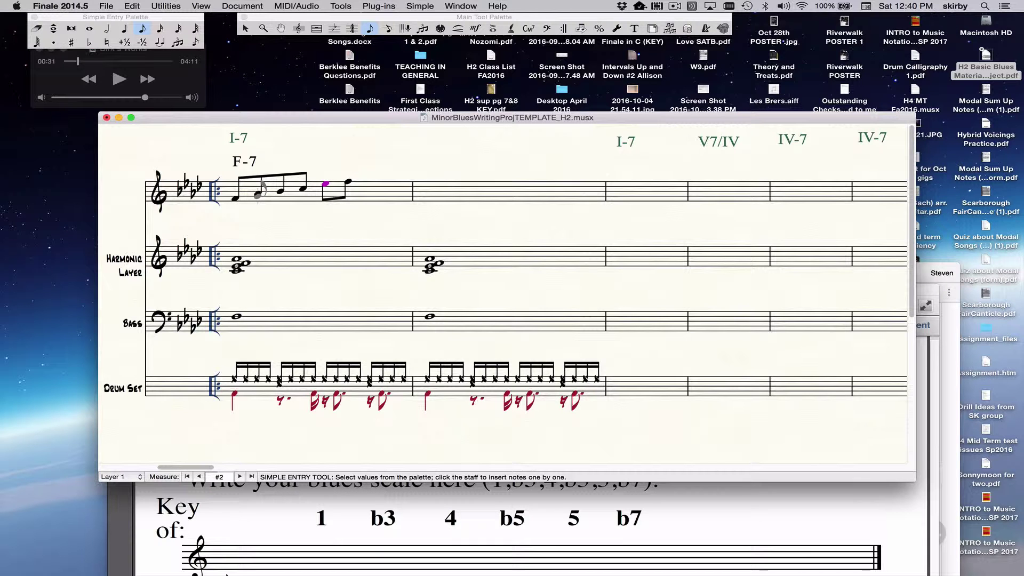
key("space")
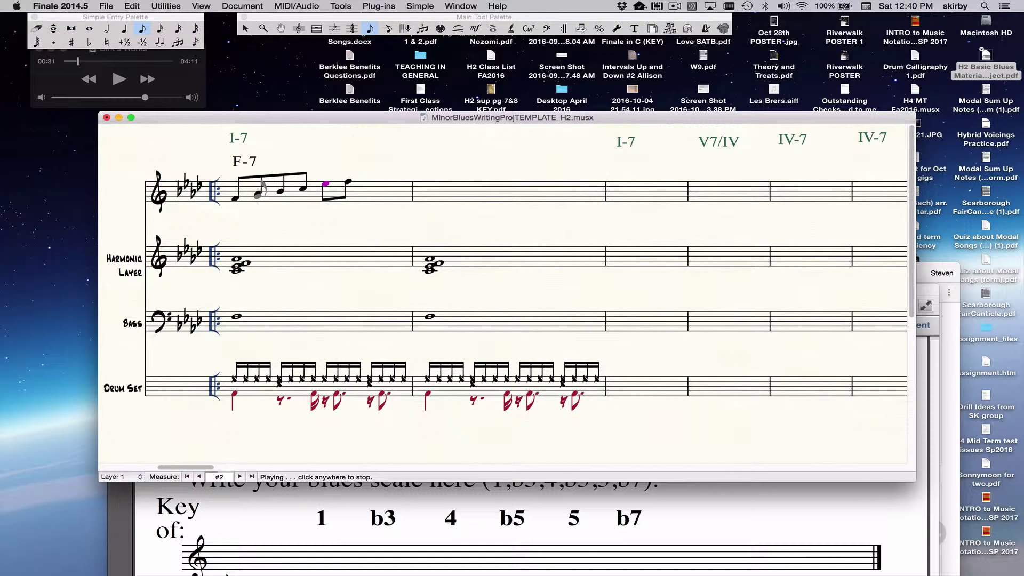
key("space")
Step: Insert a flattened fifth (C-flat) before the C natural in the melody scale and play back the blues scale
left_click(294, 189)
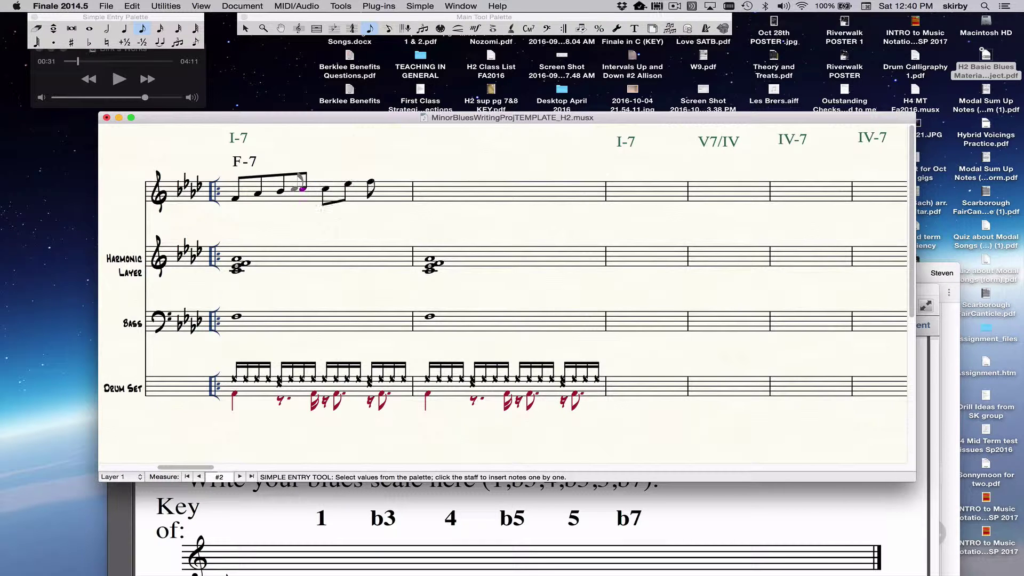
key("minus")
key("space")
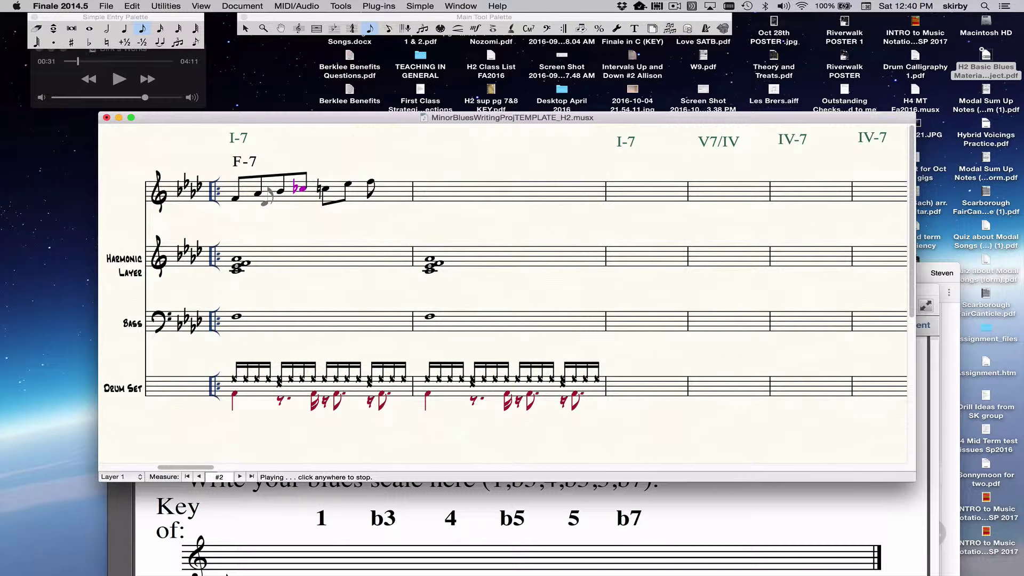
key("space")
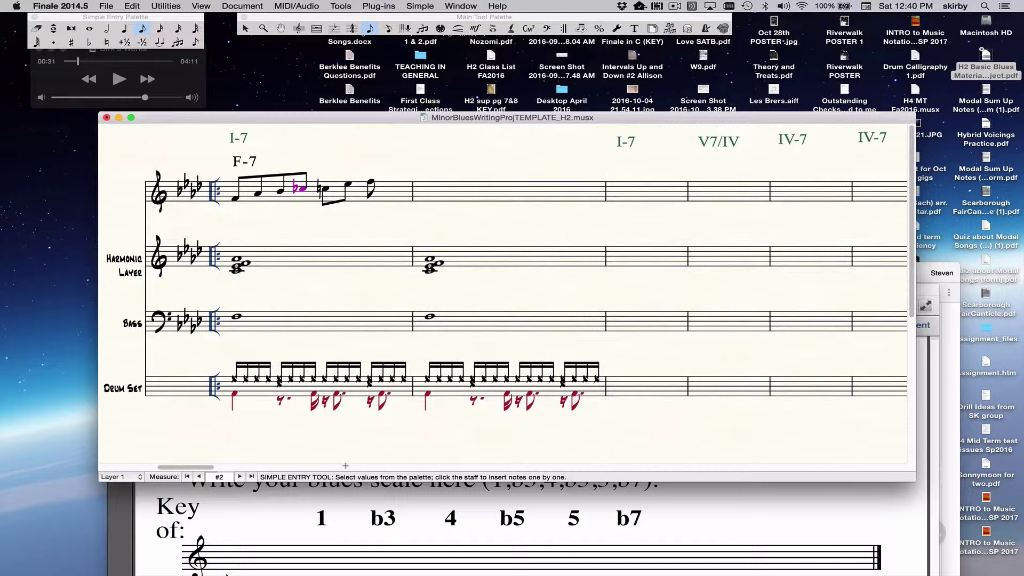
Step: Switch to the H2 Basic Blues Material and Project PDF and review its blues scale and chord staves
left_click(344, 484)
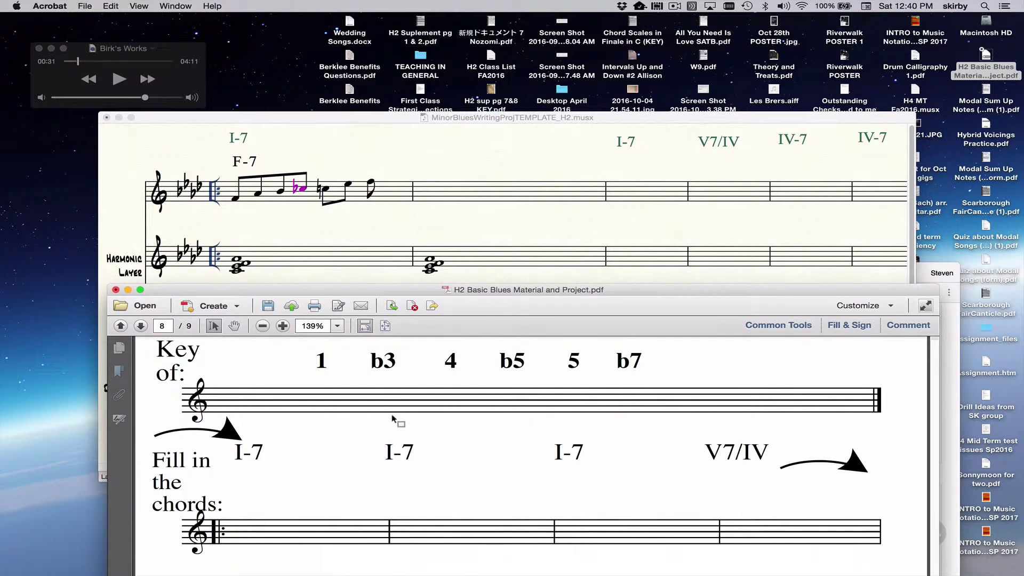
scroll(393, 419, "down", 3)
scroll(391, 414, "up", 2)
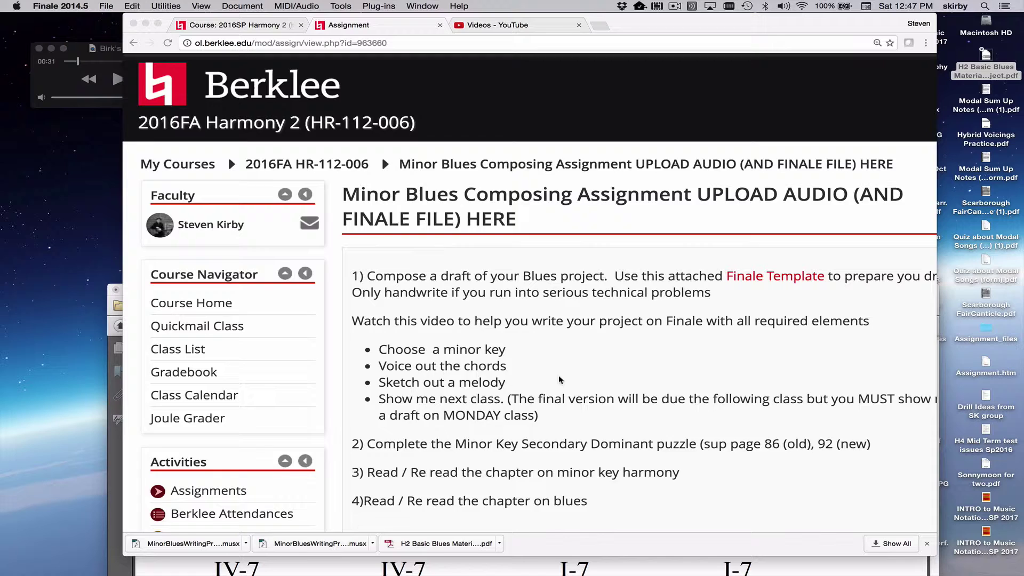
Step: Go back from the assignment to the Harmony 2 course page in Chrome and reopen the Minor Blues Composing Assignment under 9.2
scroll(560, 379, "down", 4)
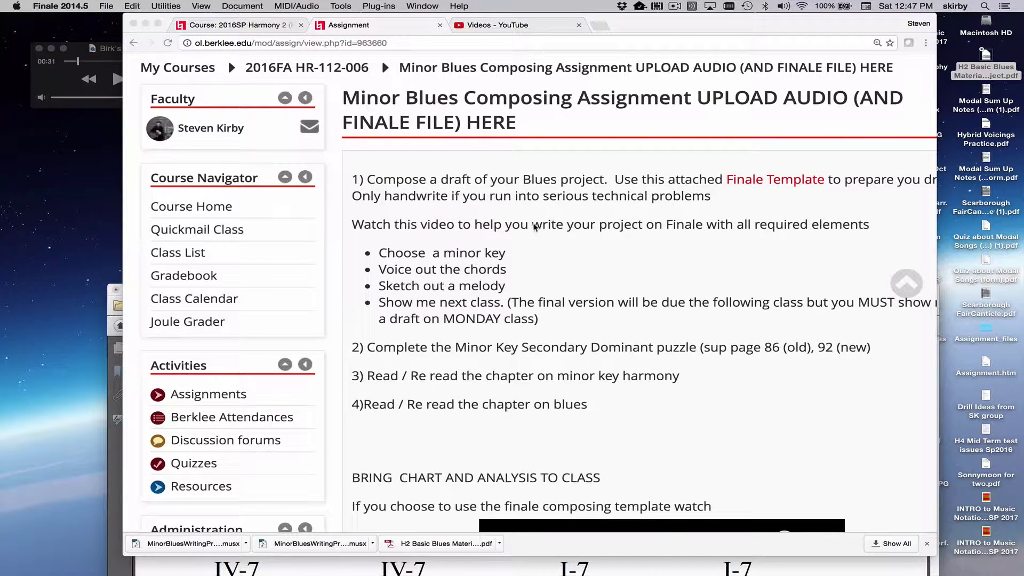
left_click(749, 180)
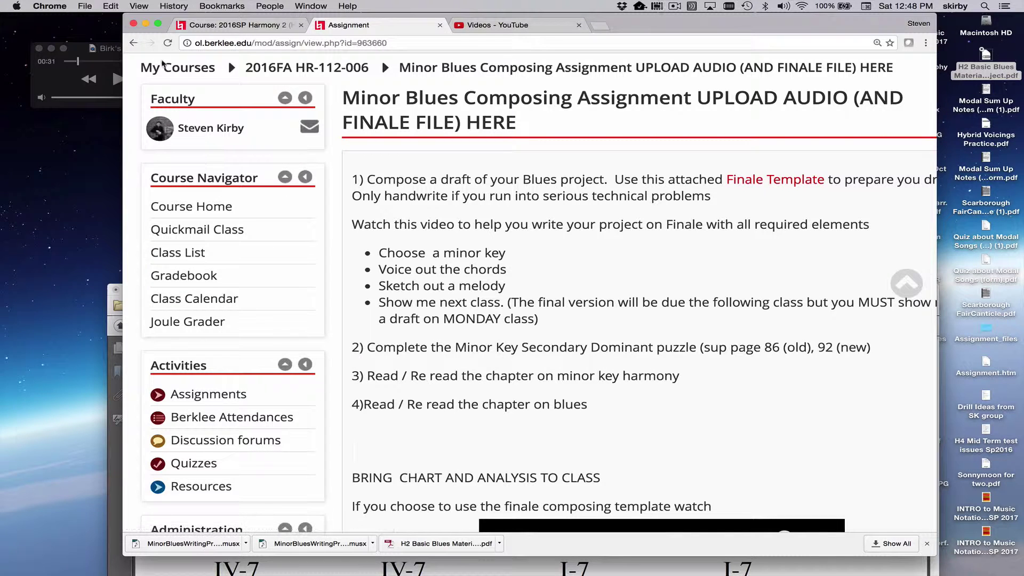
left_click(134, 42)
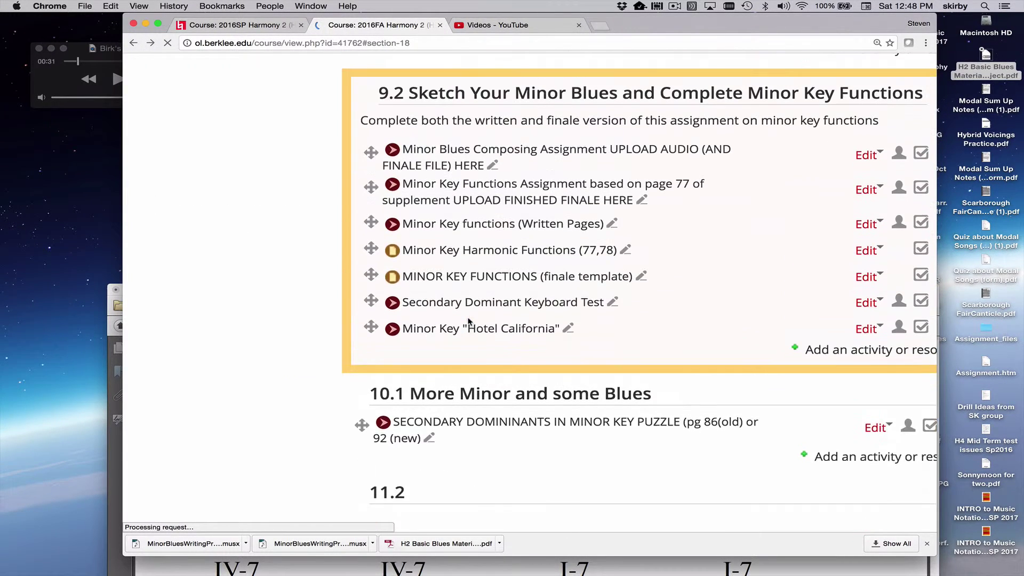
left_click(451, 162)
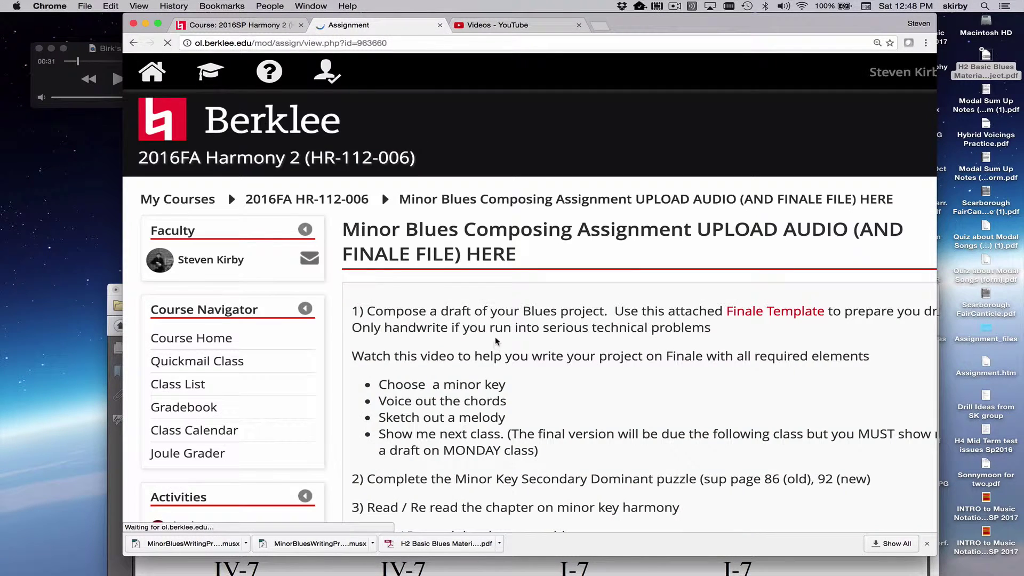
Step: Download the Finale Template from the Minor Blues Composing Assignment page and open the downloaded file in Finale
scroll(496, 340, "down", 3)
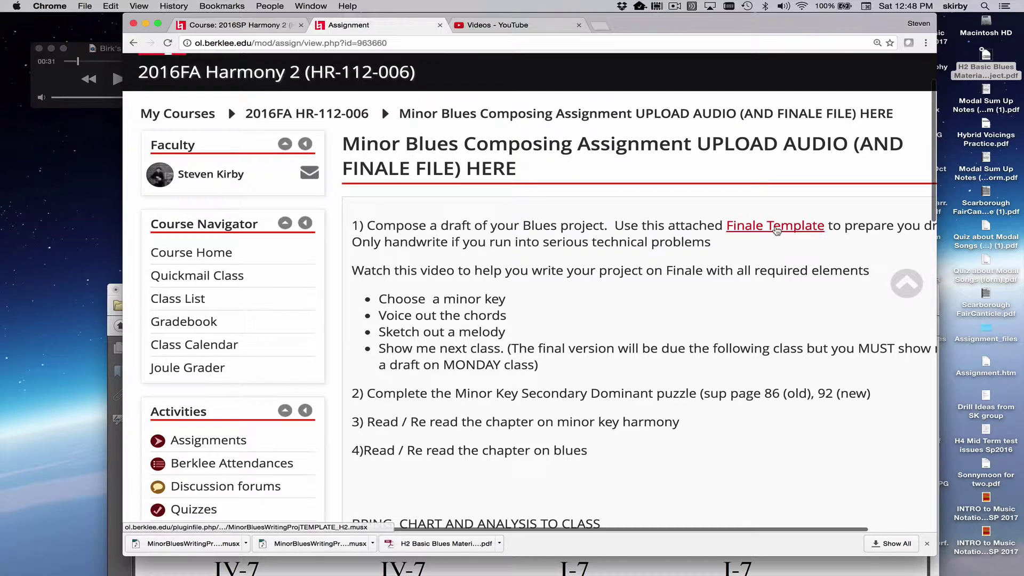
left_click(774, 226)
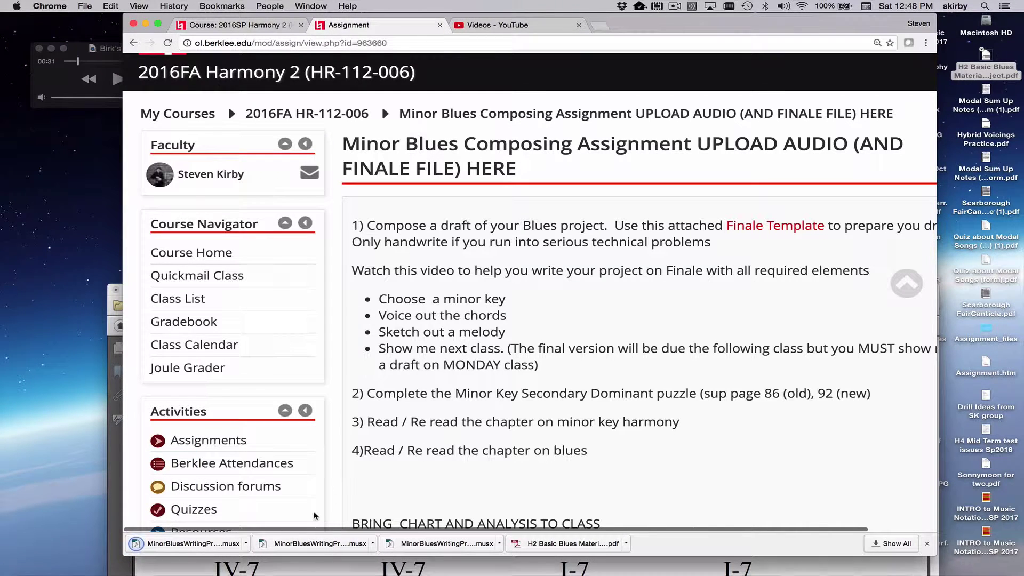
scroll(266, 480, "down", 6)
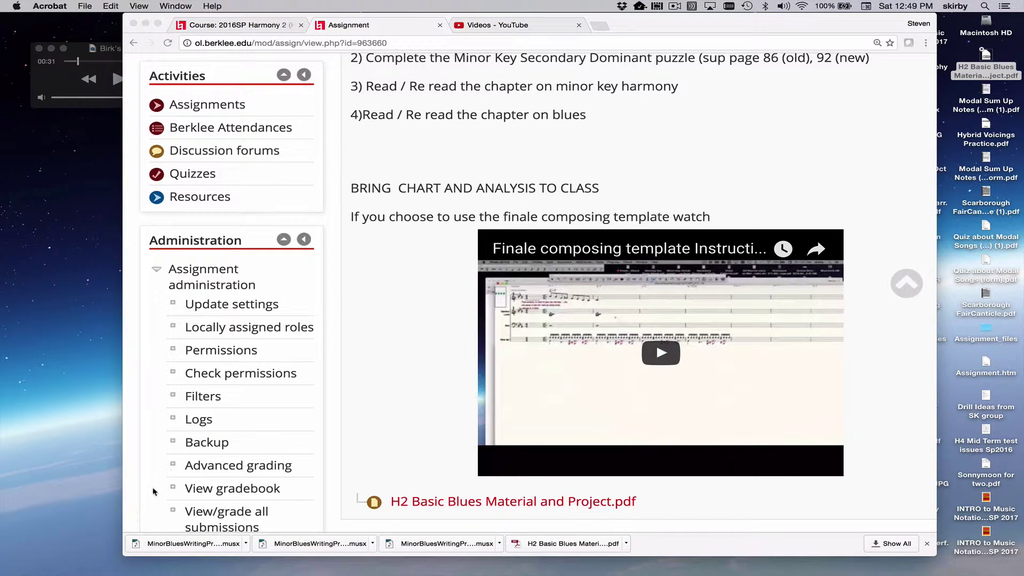
left_click(246, 543)
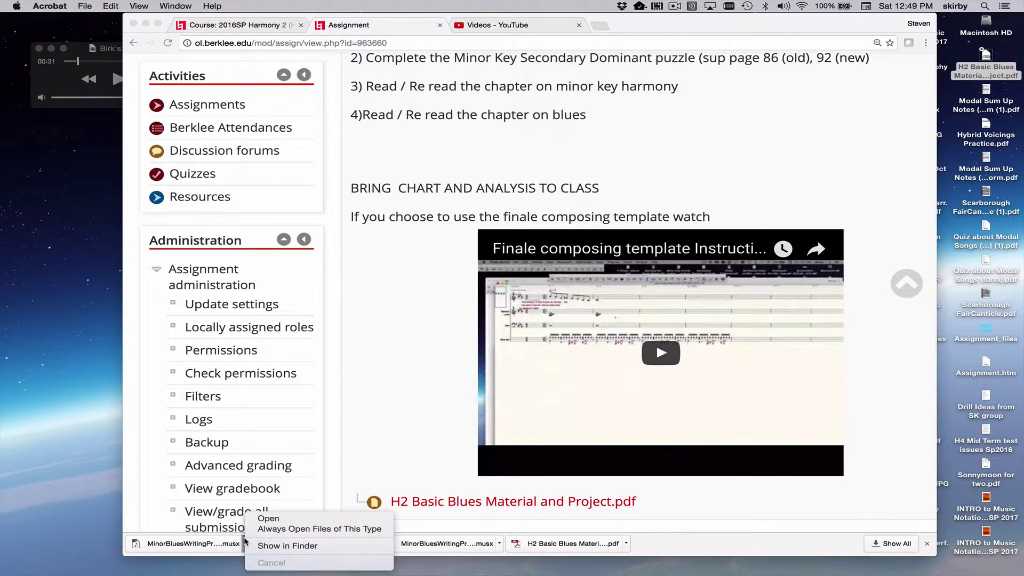
left_click(265, 520)
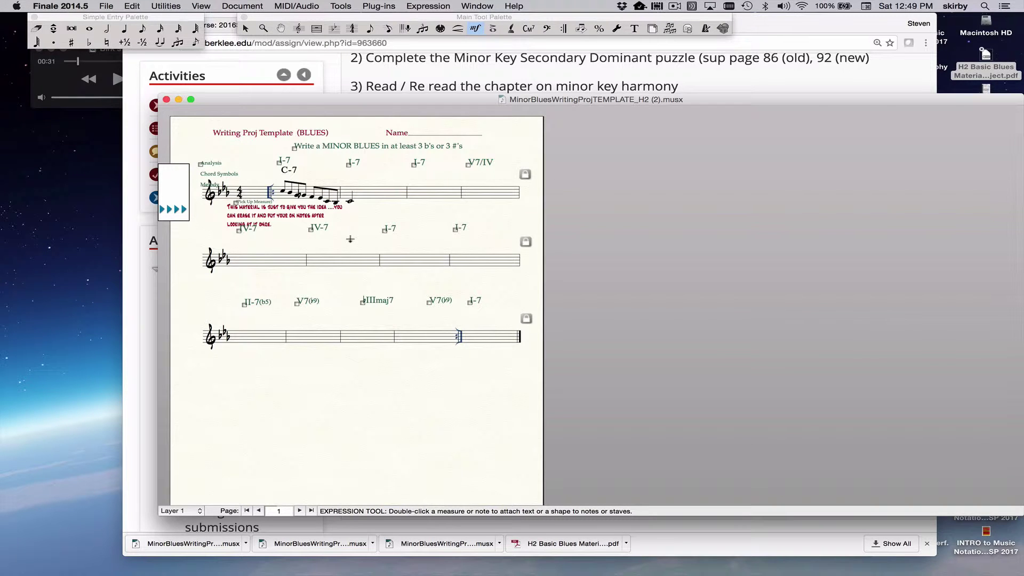
Step: Reposition and enlarge the template window, and switch the score from page view to scroll view to show every staff
left_click_drag(331, 96, 232, 63)
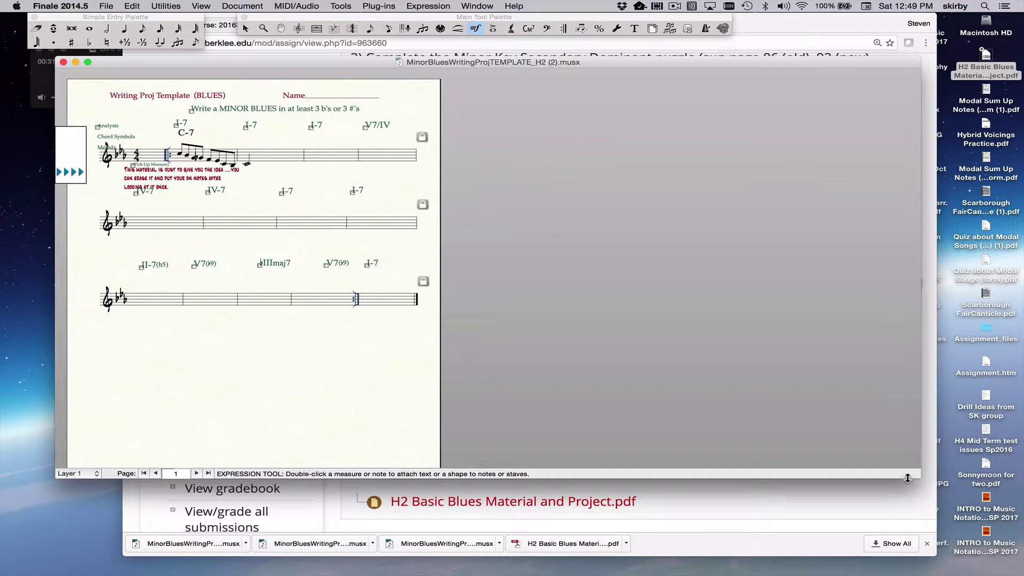
left_click_drag(908, 478, 906, 527)
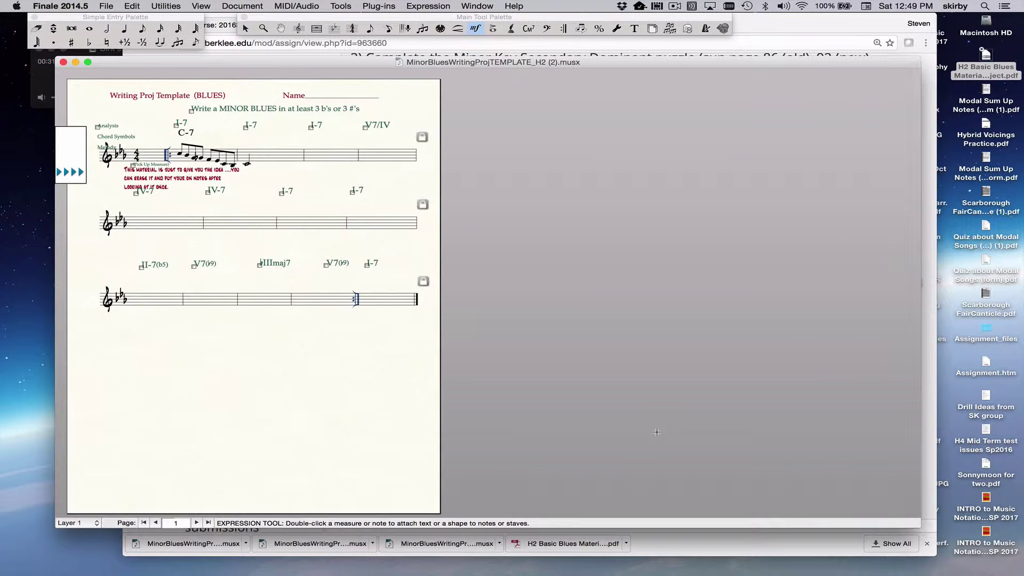
key("super")
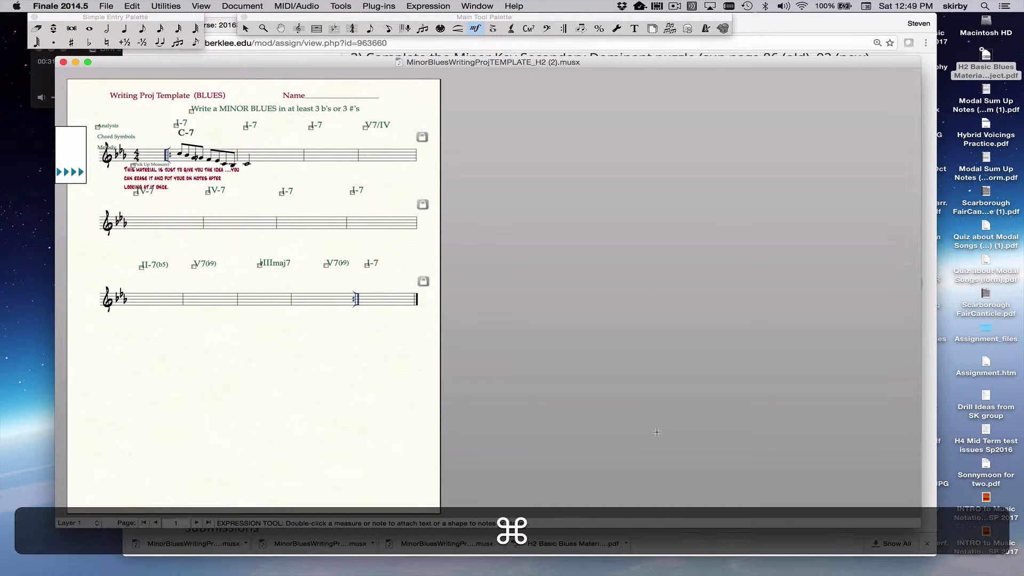
key("super+e")
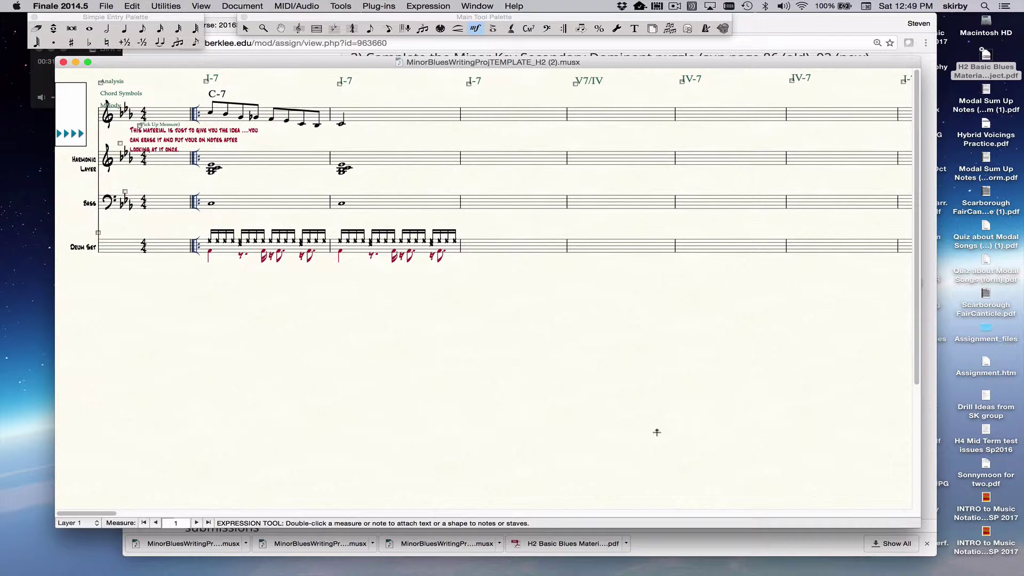
key("super+e")
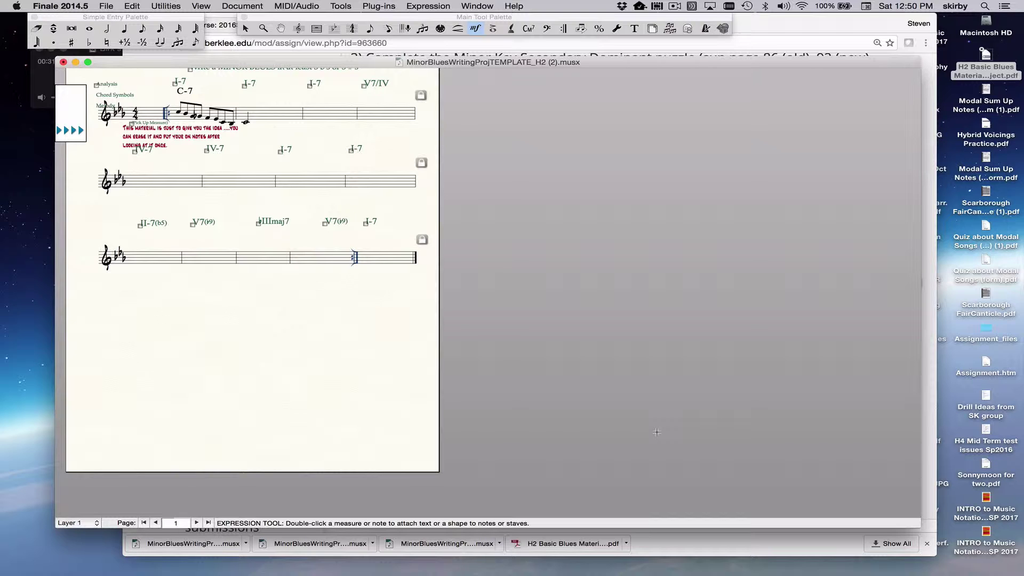
key("super+e")
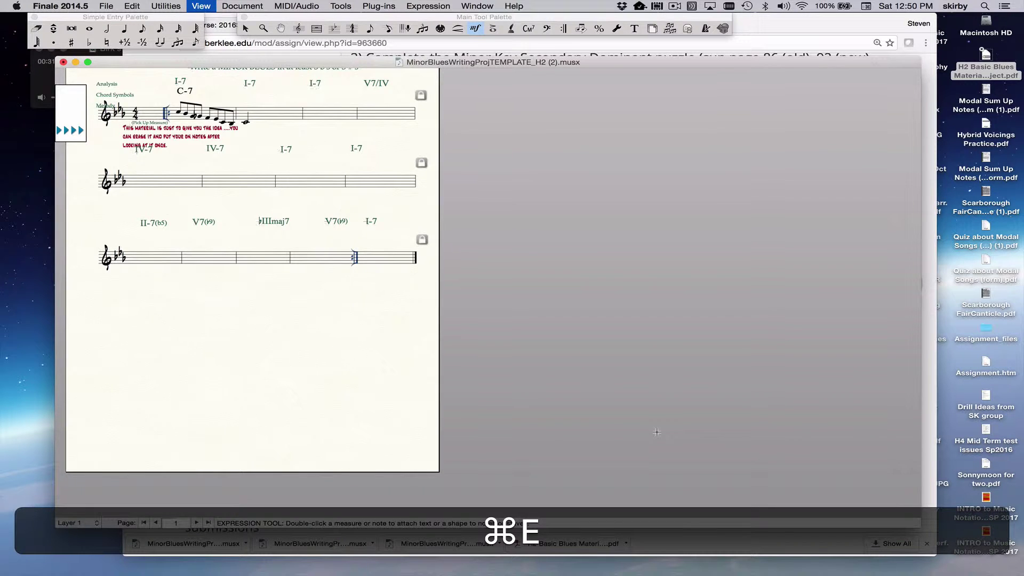
scroll(657, 432, "up", 3)
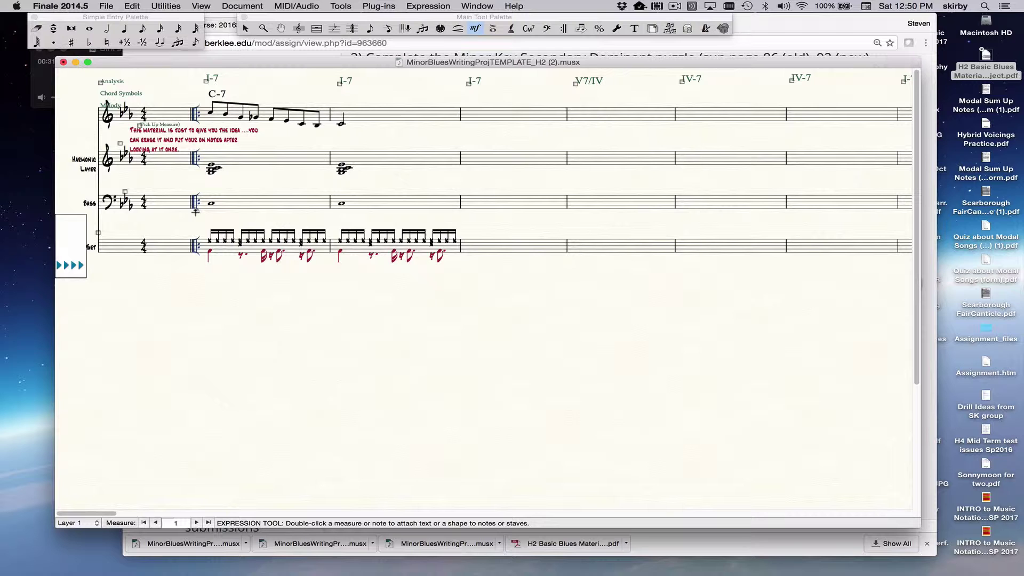
Step: Change the key signature of all staves to F minor for measures 1 through 14, transposing the notes up
key("Escape")
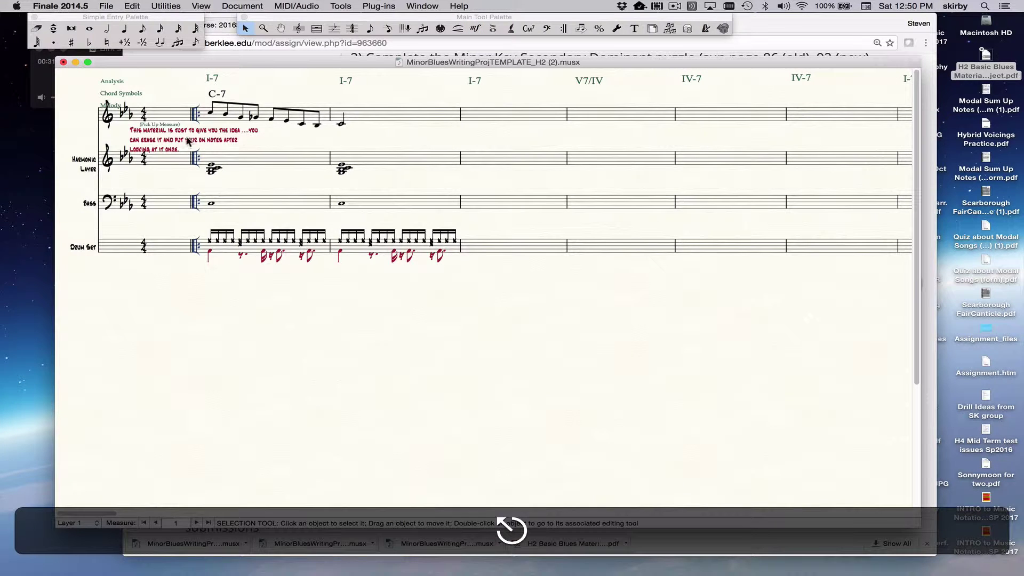
left_click(177, 118)
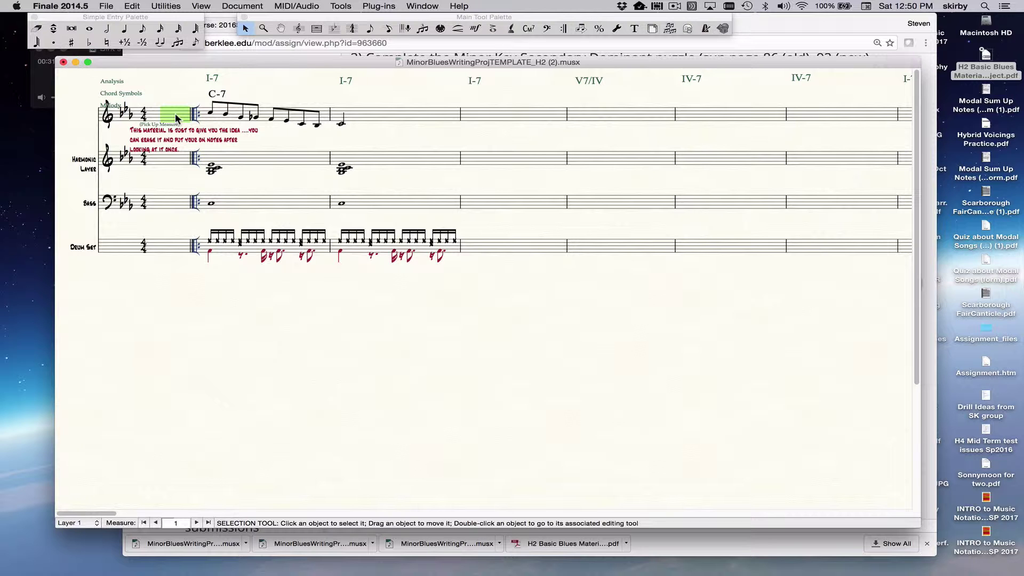
key("super+a")
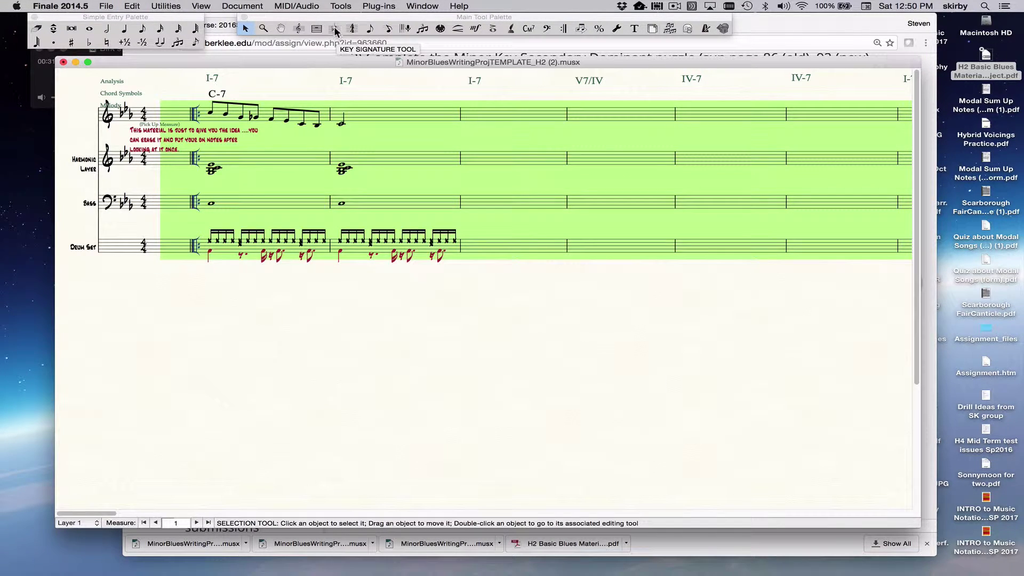
left_click(426, 8)
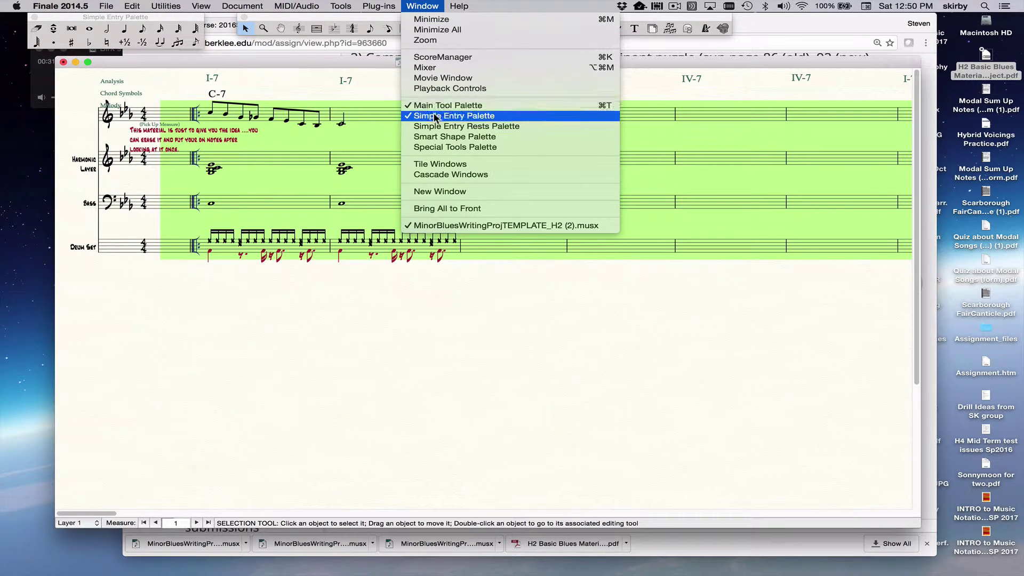
left_click(364, 80)
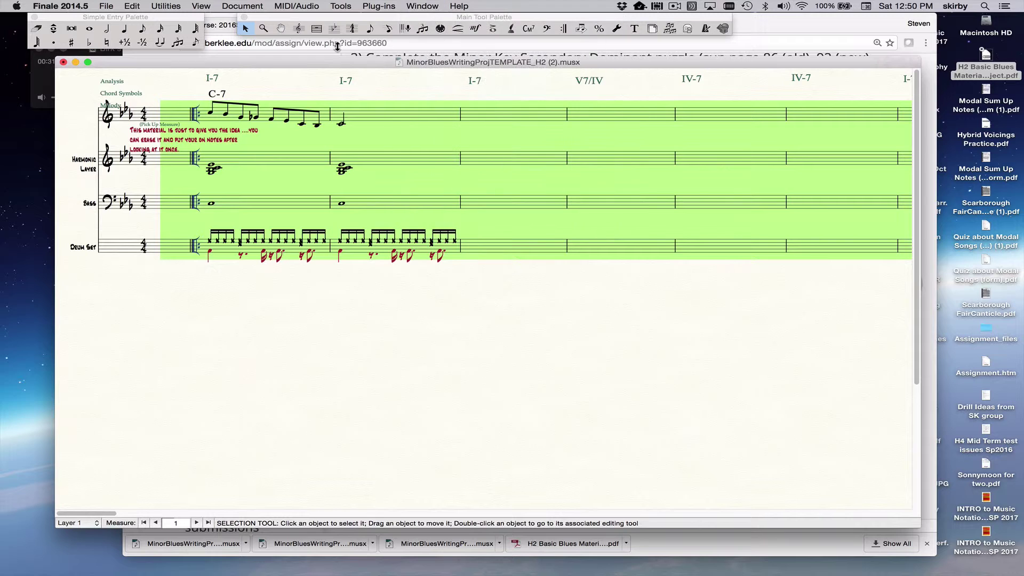
left_click(334, 28)
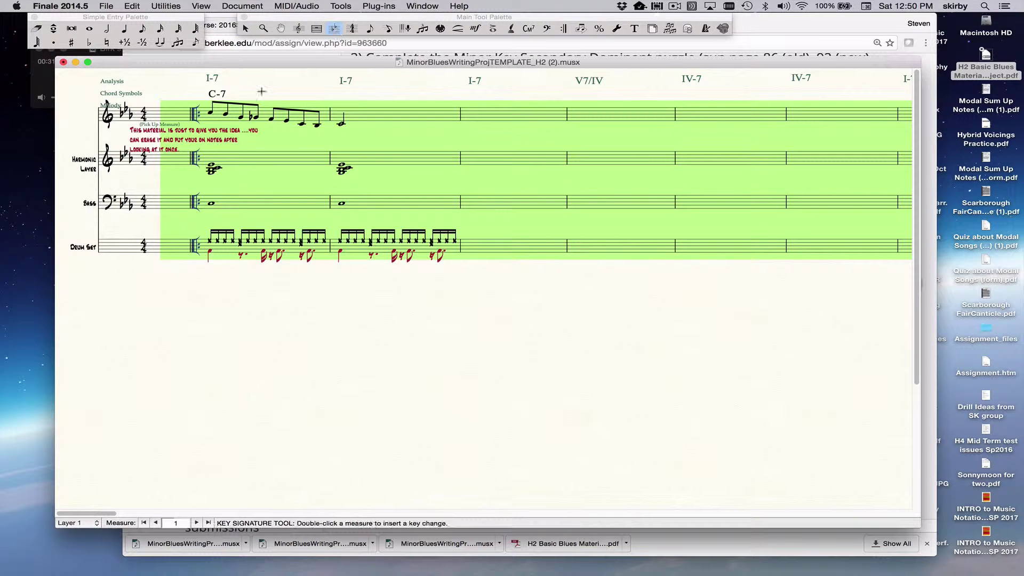
double_click(183, 116)
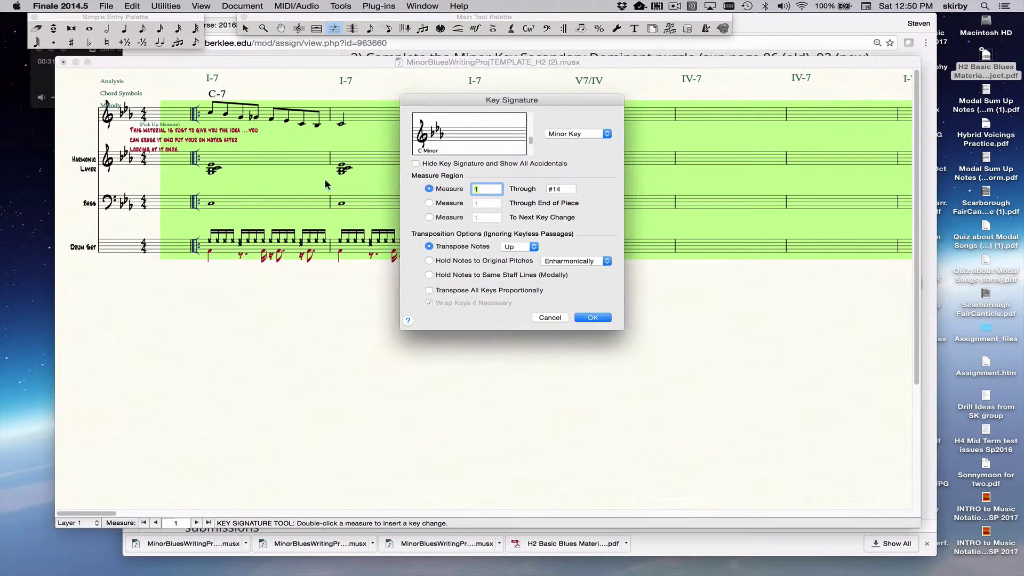
left_click(529, 129)
left_click(530, 129)
left_click(530, 149)
left_click(530, 148)
left_click(593, 317)
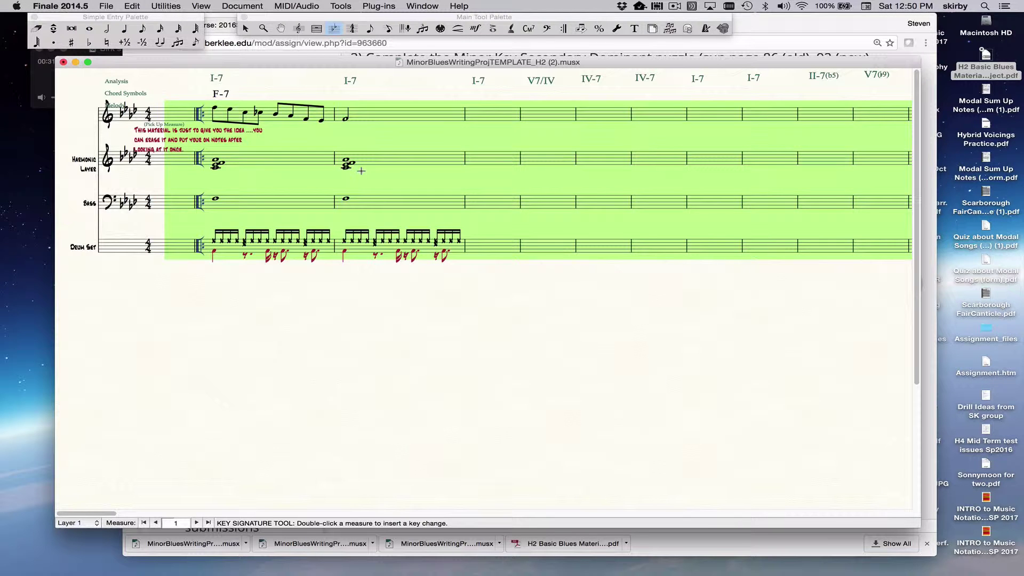
Step: Clear the score selection and examine the bass, harmonic layer and melody in the first two full measures
left_click(261, 176)
key("alt+p")
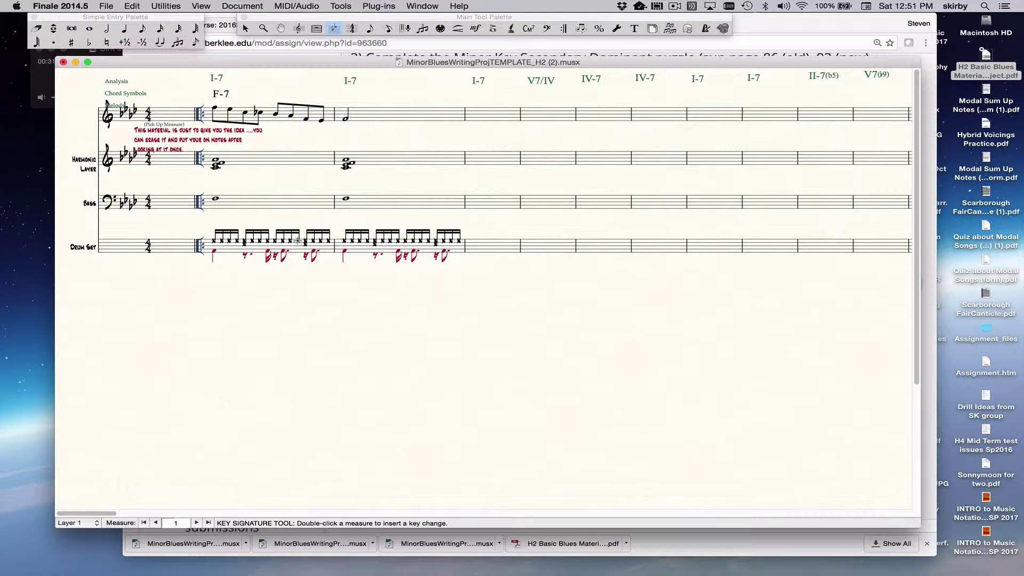
key("Escape")
left_click(236, 201)
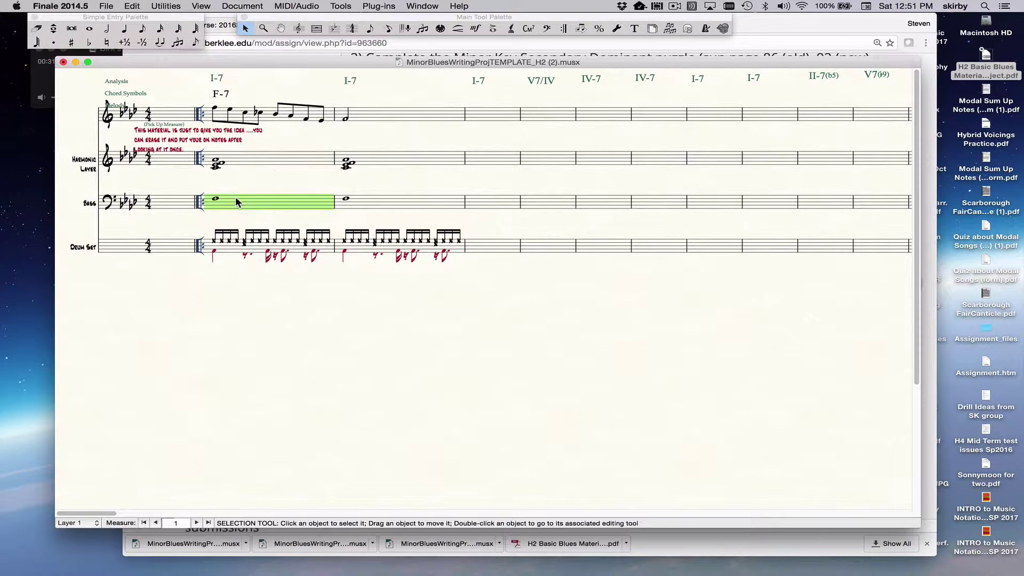
left_click(369, 206)
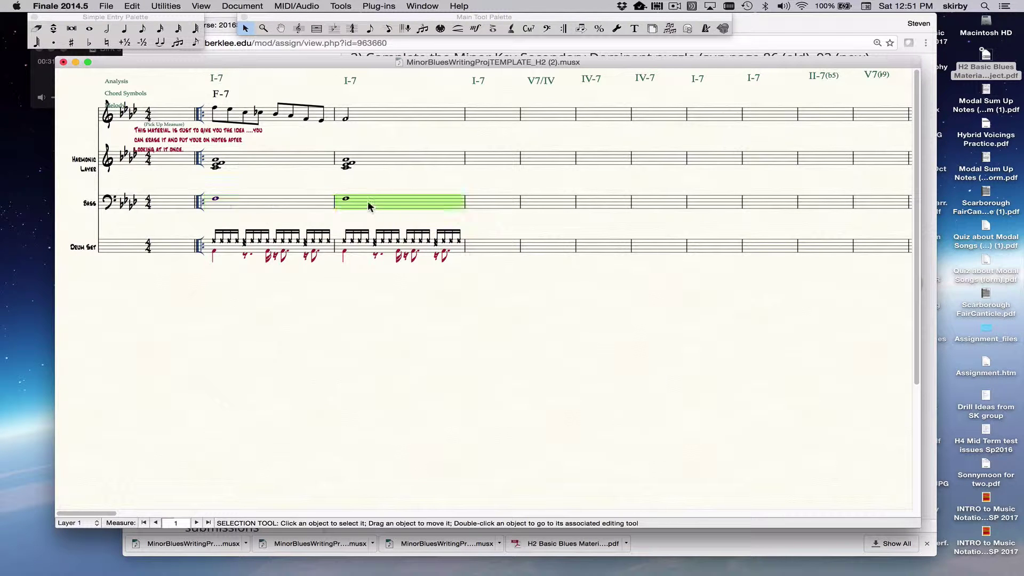
left_click(250, 164)
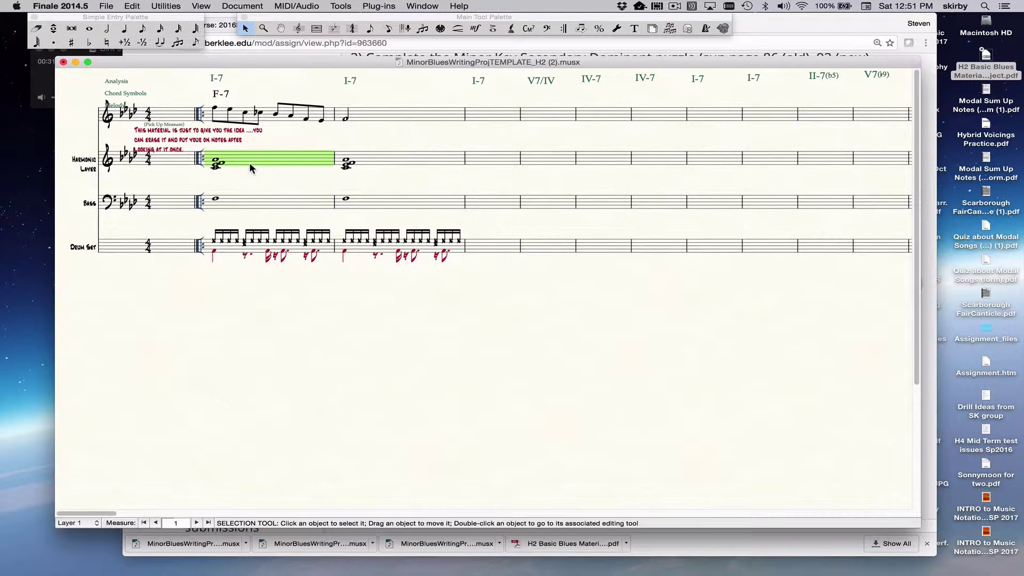
left_click(272, 115)
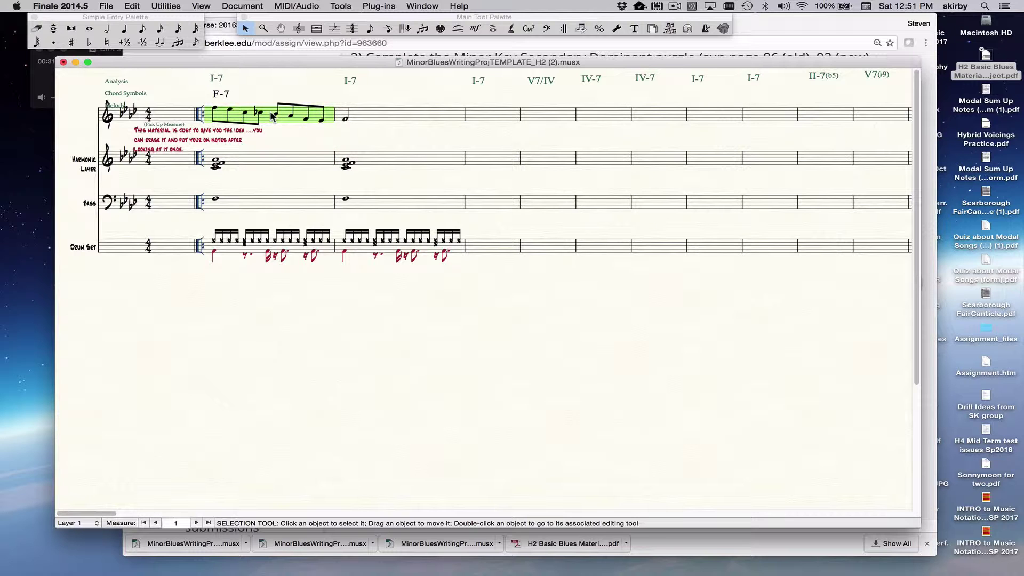
left_click(272, 161)
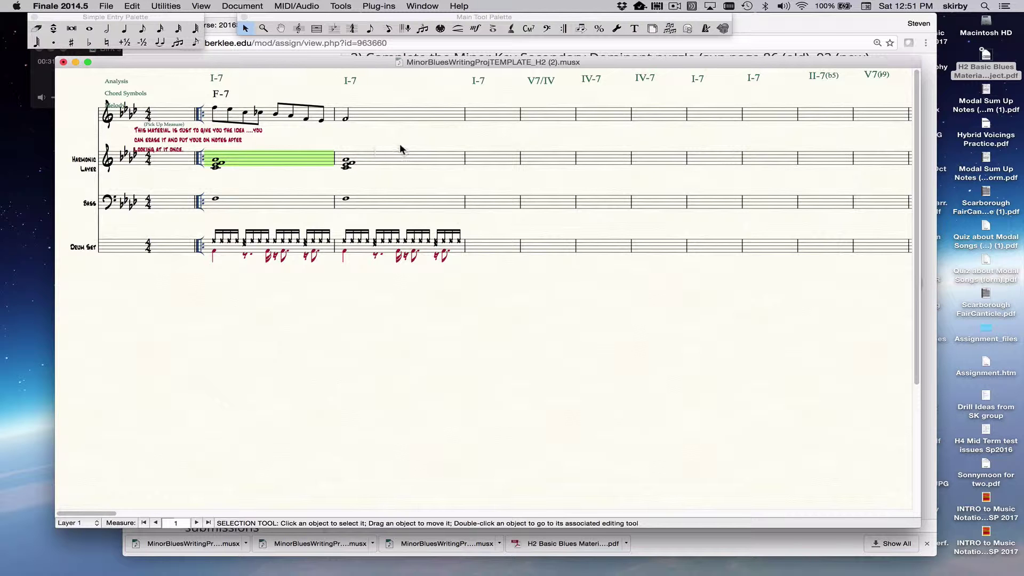
Step: Add the chord symbols F-7, F-7 and F7 above the second, third and fourth full measures of the melody staff
left_click(528, 28)
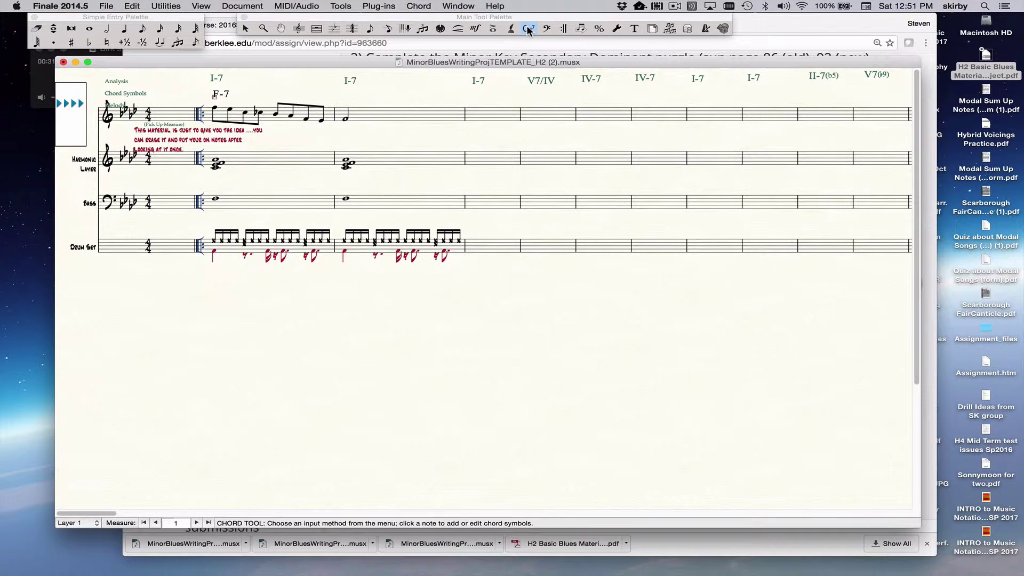
key("alt+super+equal")
key("alt+super+minus")
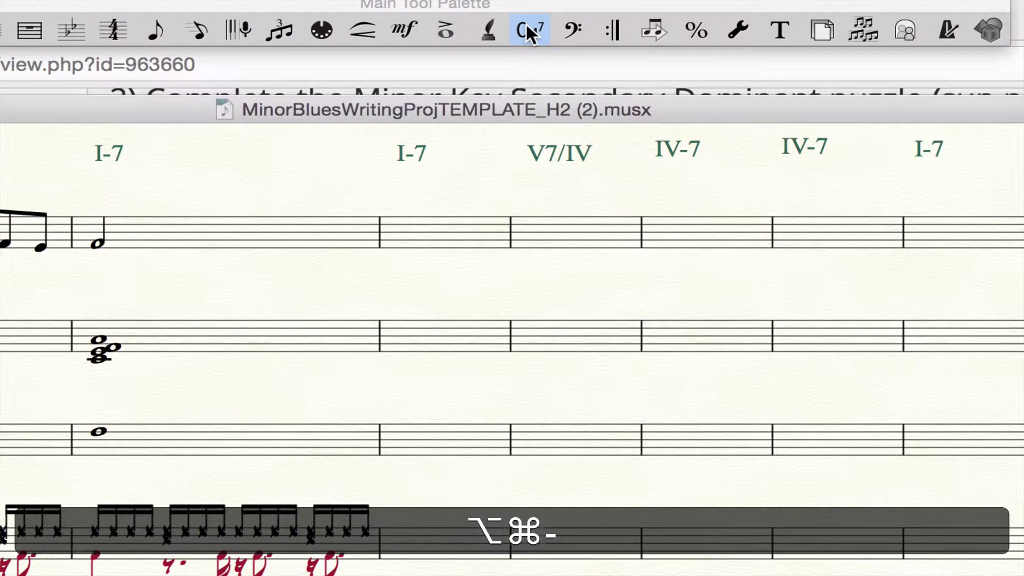
left_click(344, 116)
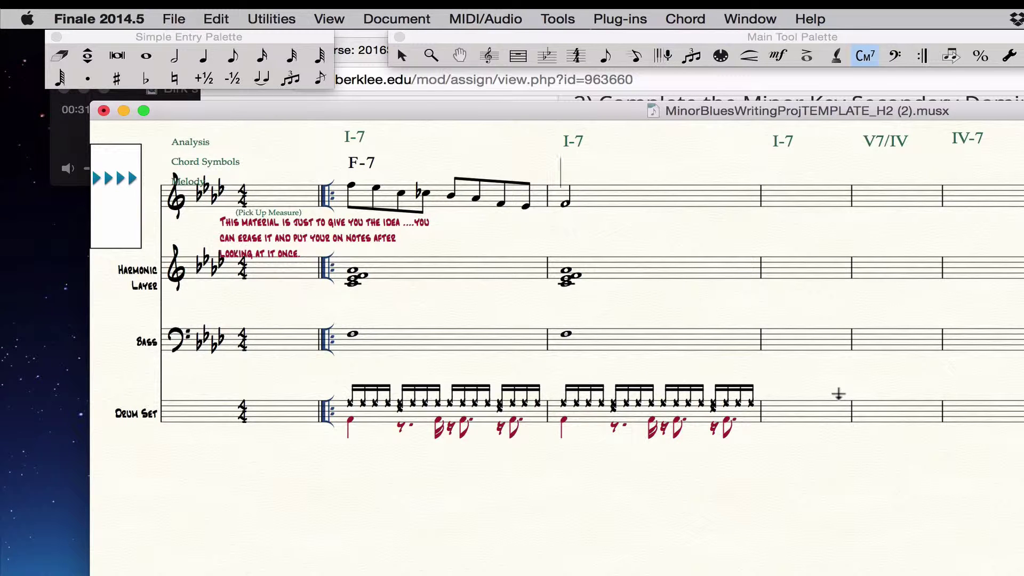
type("F-7")
key("Escape")
left_click(765, 187)
type("F-7")
left_click(864, 185)
type("F7")
key("Return")
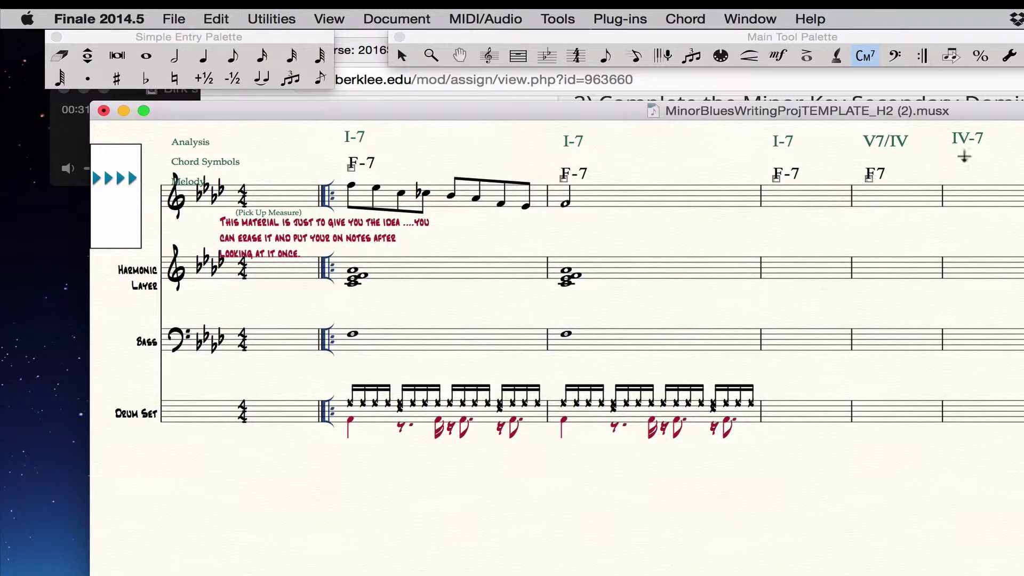
left_click(961, 179)
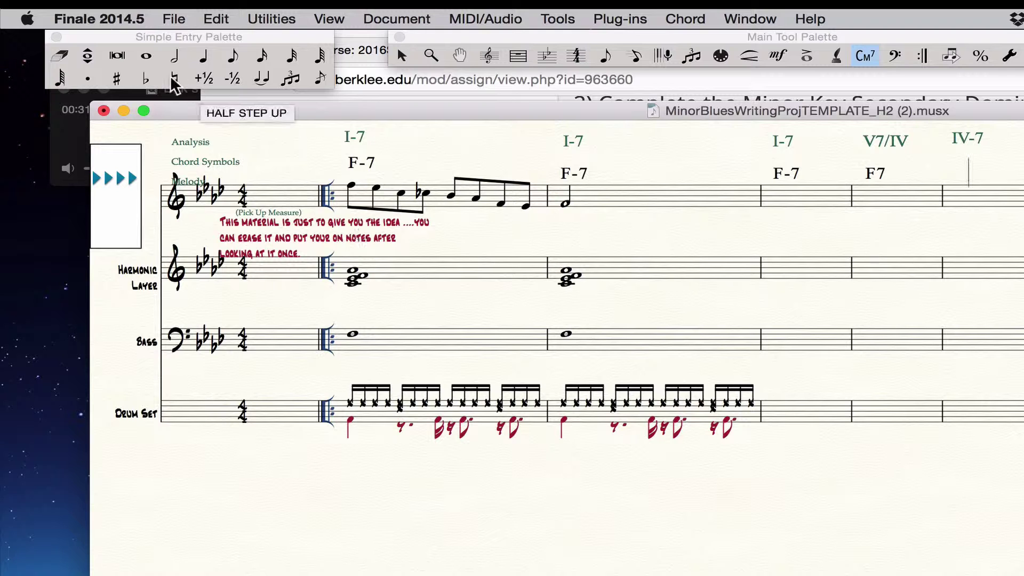
Step: Enter a whole-note F-7 chord stacked in thirds in the Harmonic Layer's third full measure and transpose it down an octave
left_click(147, 57)
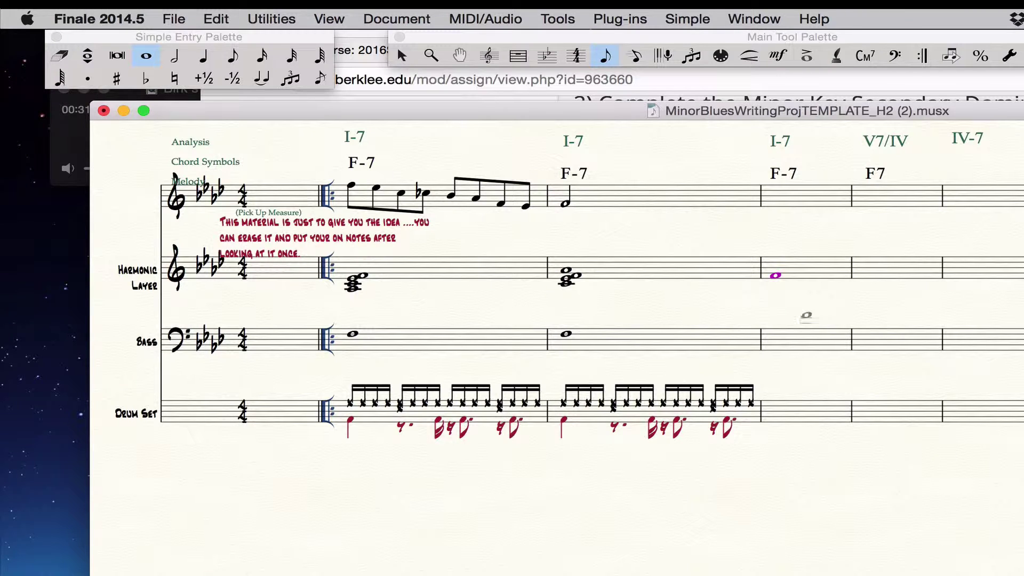
left_click(777, 275)
key("3")
key("3")
key("Escape")
left_click(801, 262)
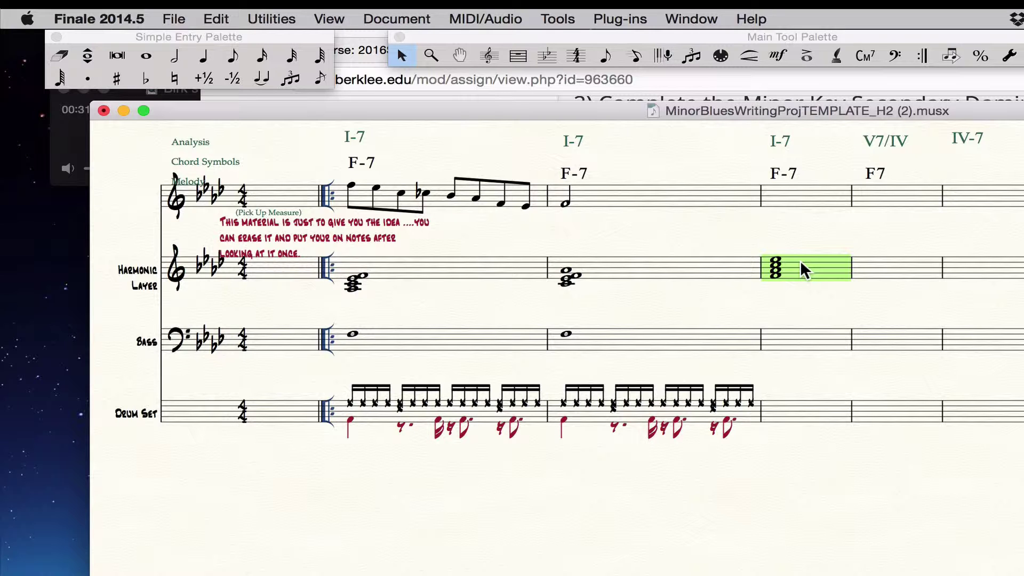
key("super+Down")
Step: Revoice the Harmonic Layer's third full measure as A-flat, C, E-flat and G, replacing the low F with the G on top
left_click(605, 55)
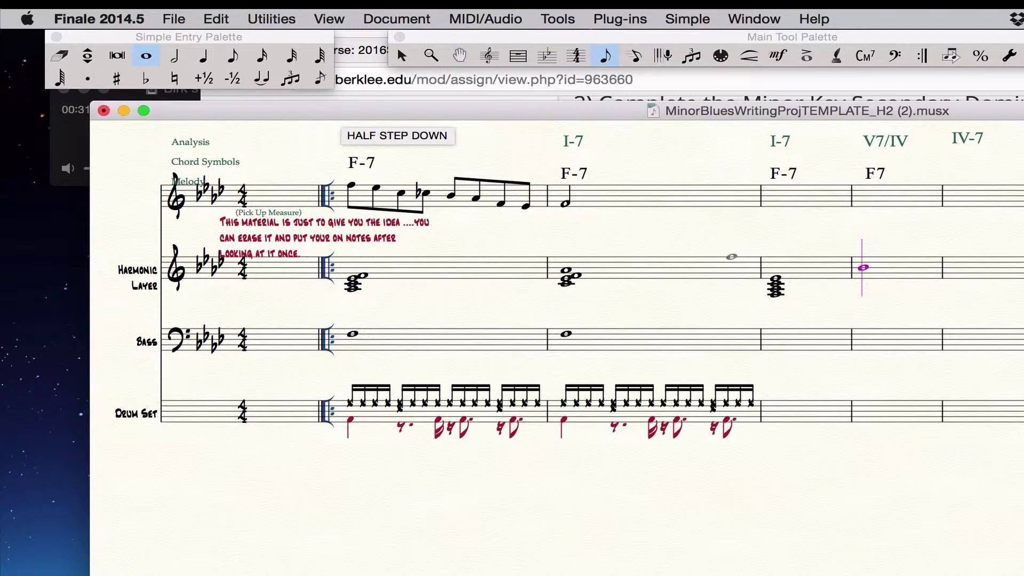
key("Left")
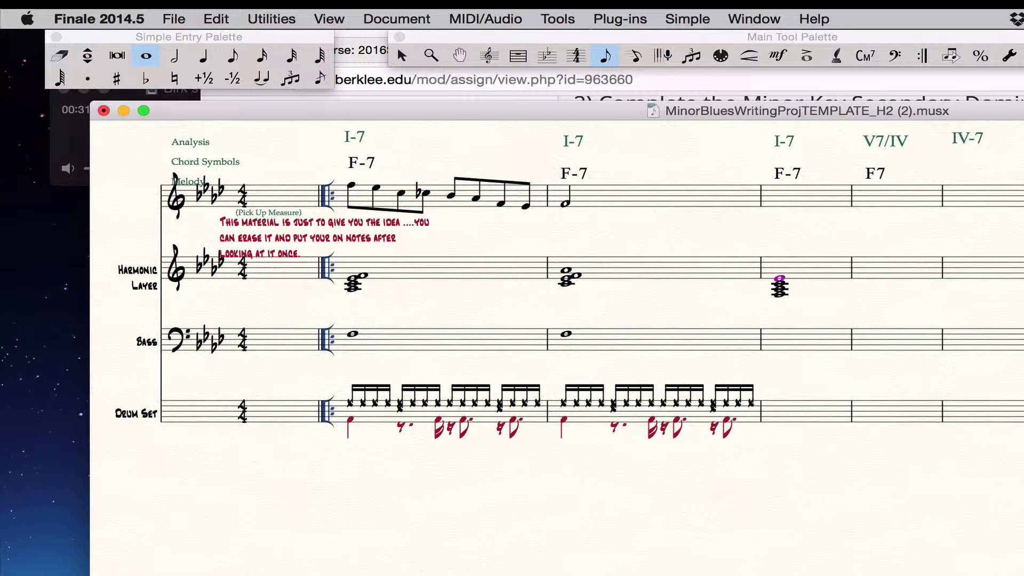
key("alt+Down")
key("alt+Down")
key("alt+Down")
key("alt+Up")
key("alt+Down")
key("shift+Up")
key("Up")
key("Escape")
key("Escape")
Step: Copy the chord in the Harmonic Layer's third full measure into its first, second and fourth full measures
left_click(803, 265)
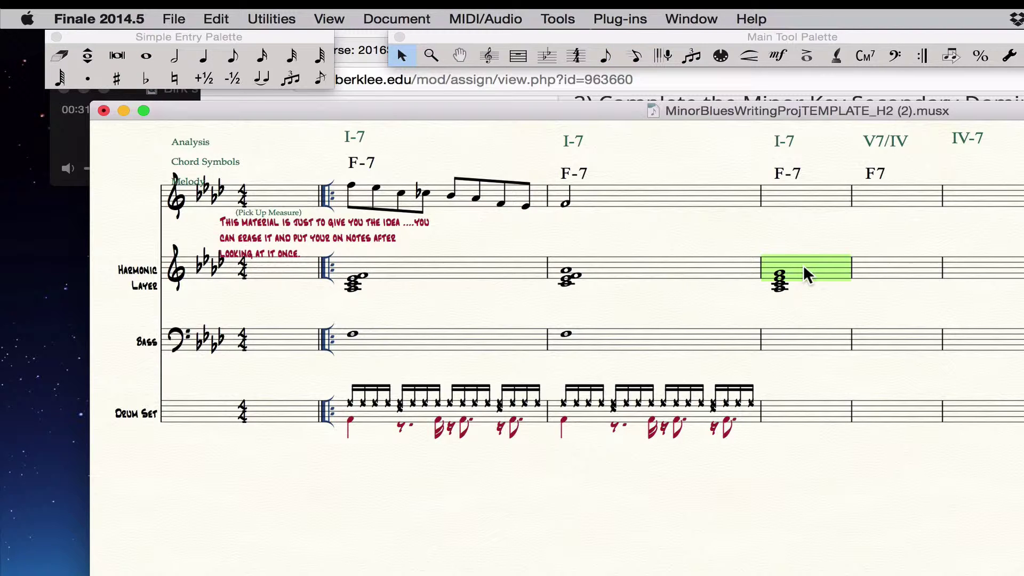
left_click(460, 286)
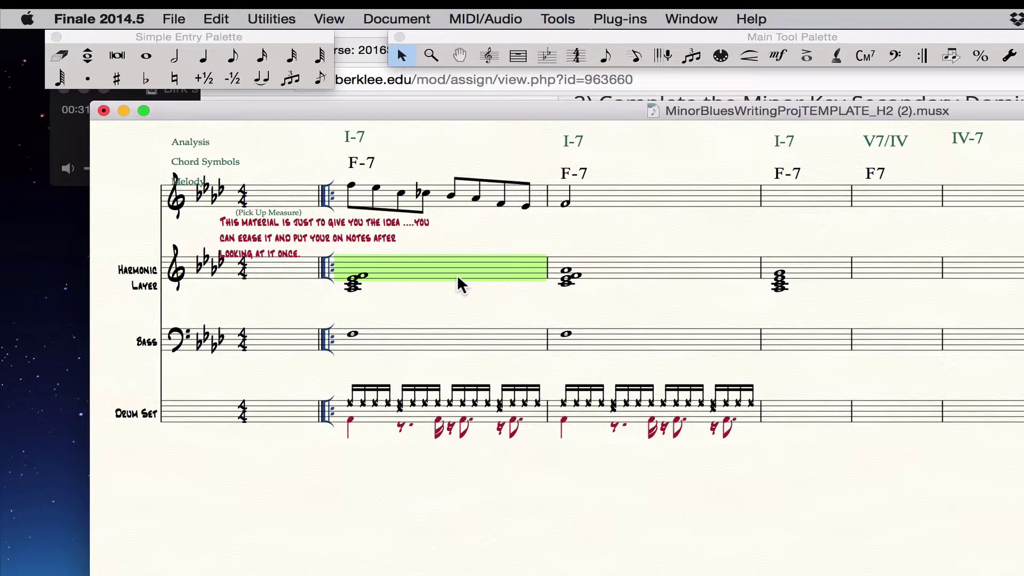
key("super+v")
left_click(596, 270)
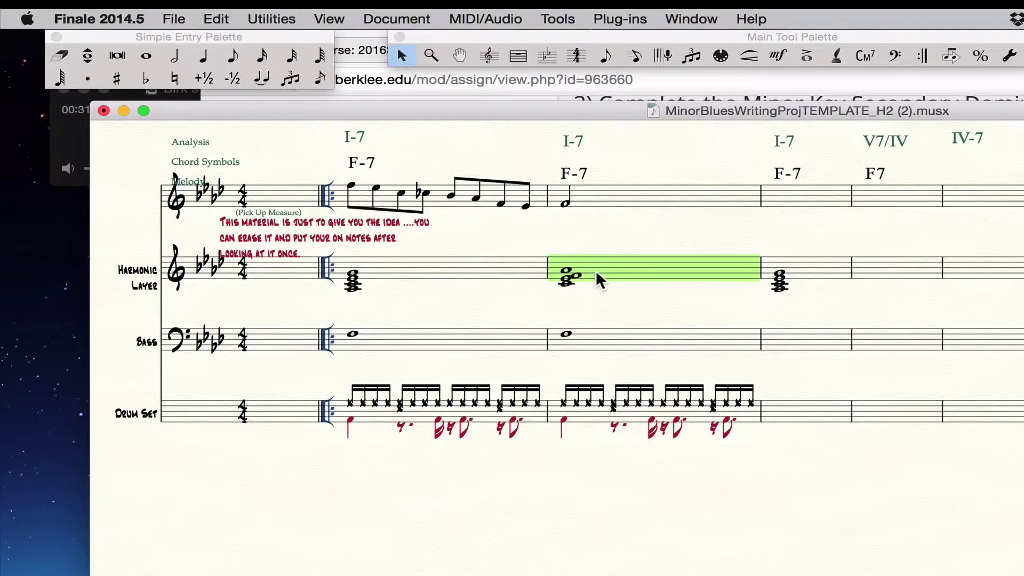
key("super+v")
left_click(780, 273)
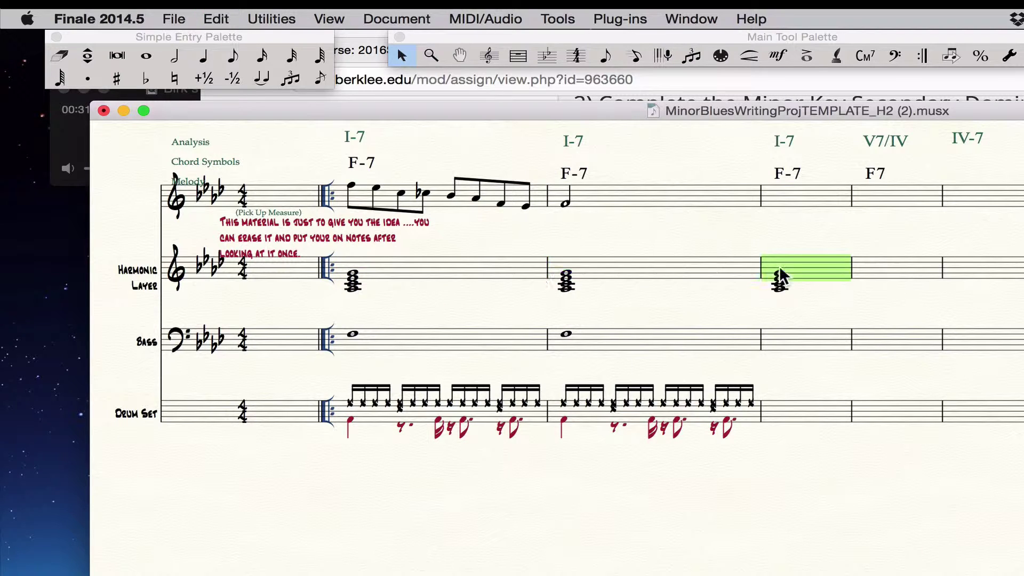
left_click(865, 269)
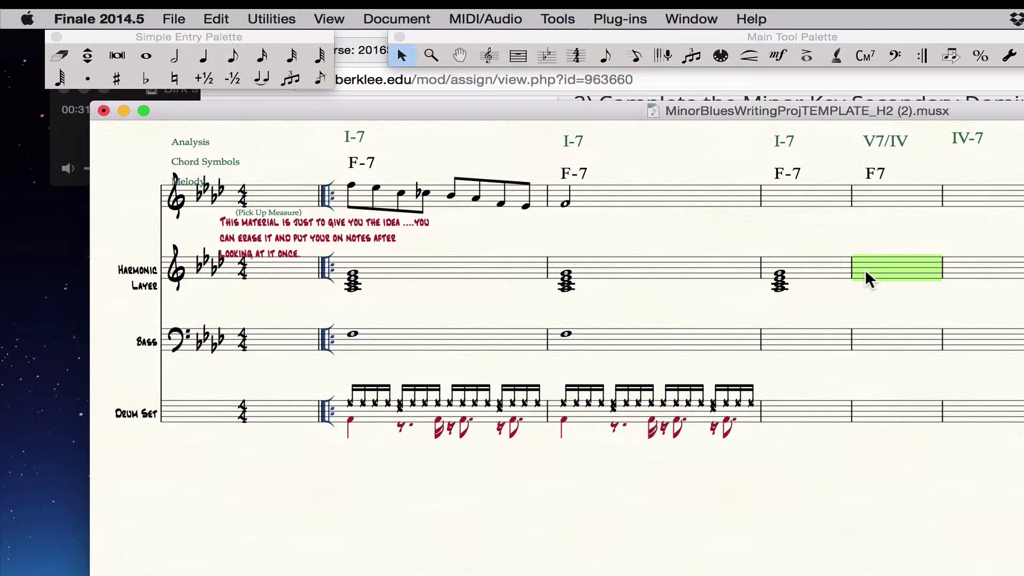
key("super+v")
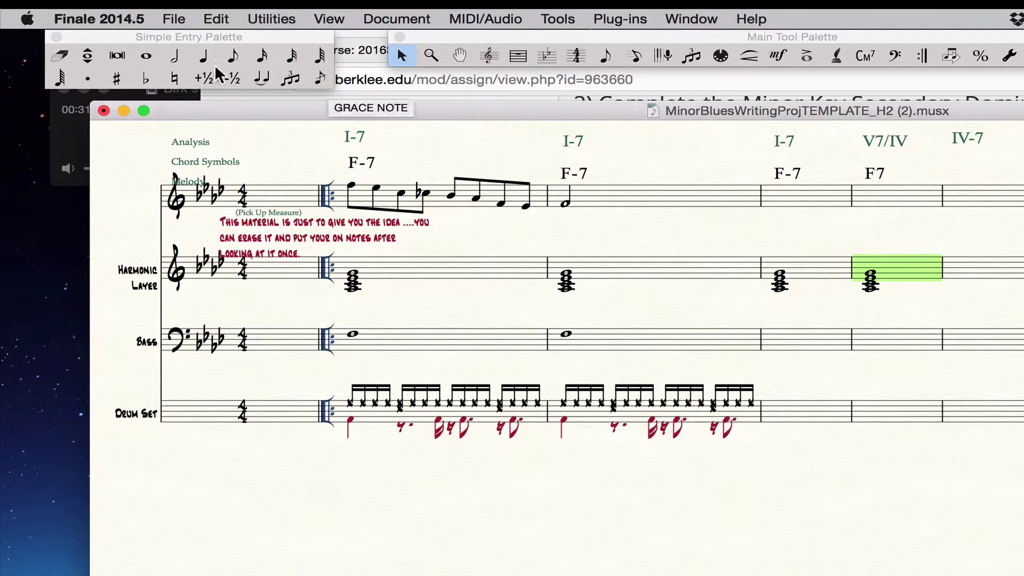
Step: Change the lowest note of the Harmonic Layer chord under F7 to A natural
left_click(152, 56)
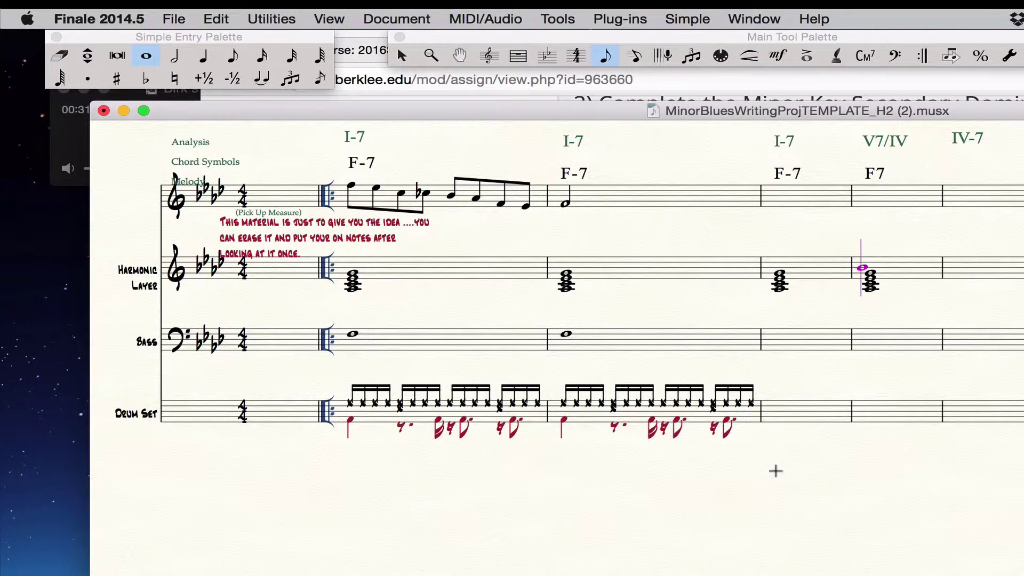
key("Escape")
key("alt+Down")
key("alt+Down")
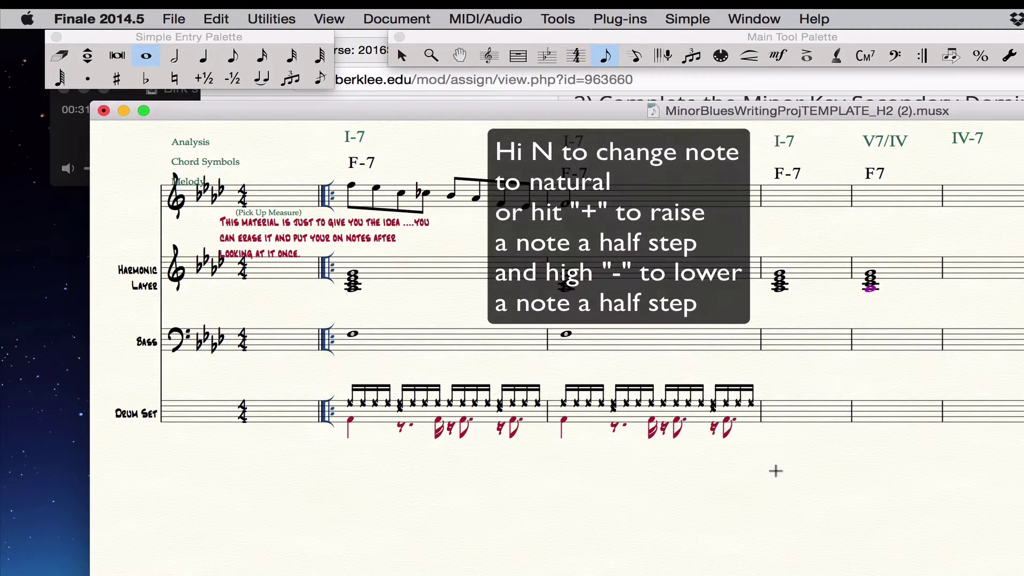
key("n")
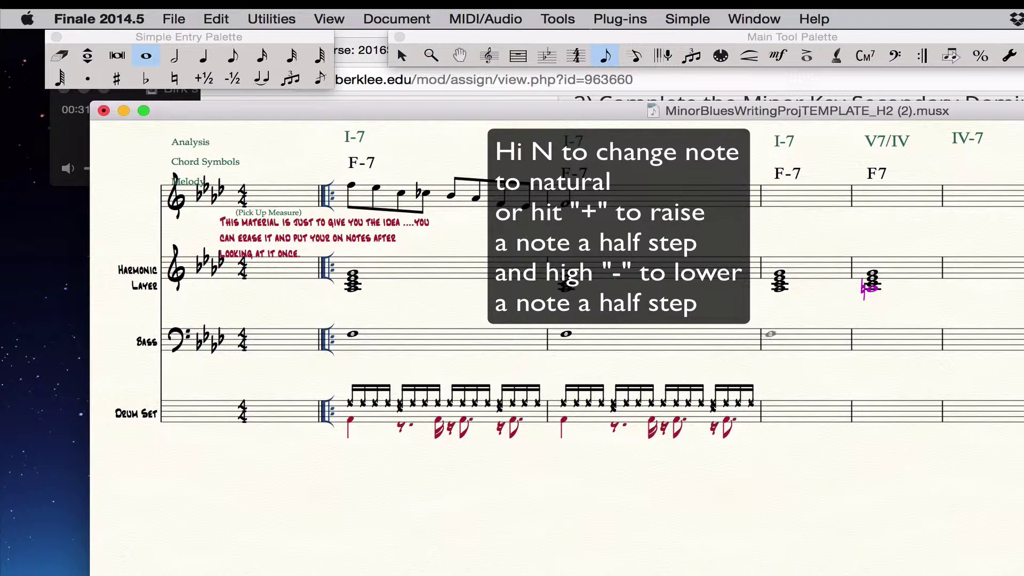
Step: Add a whole-note F to the Bass staff in both the third and fourth full measures
left_click(779, 334)
left_click(870, 334)
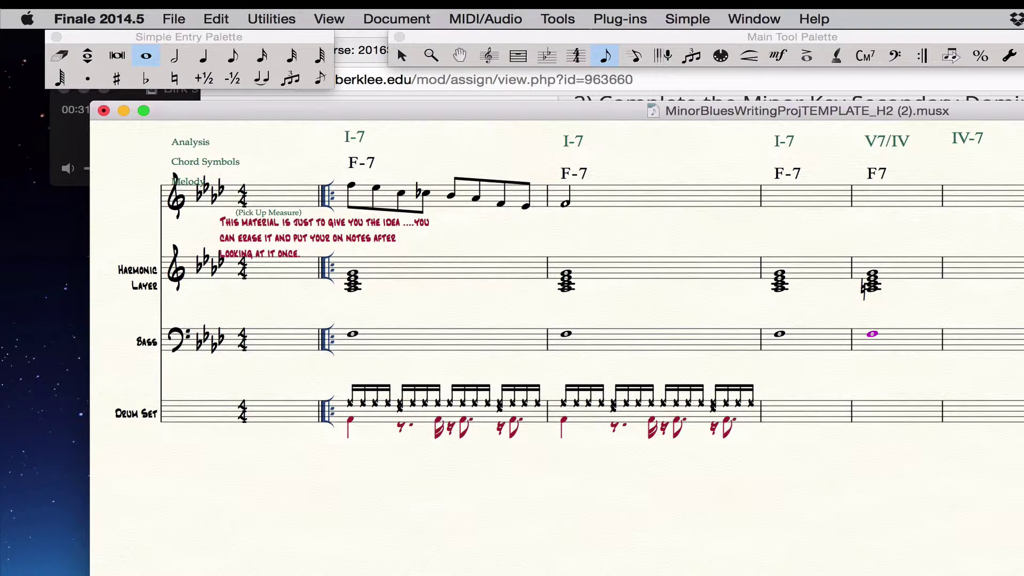
key("Escape")
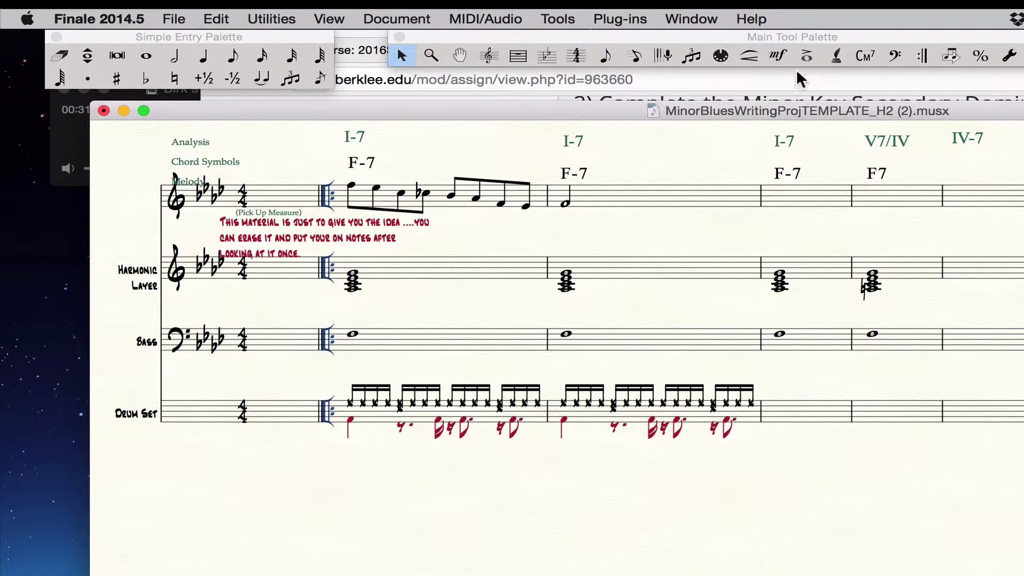
Step: Show the Playback Controls above the score and set the playback region from Leftmost Measure to End of Piece
left_click(677, 16)
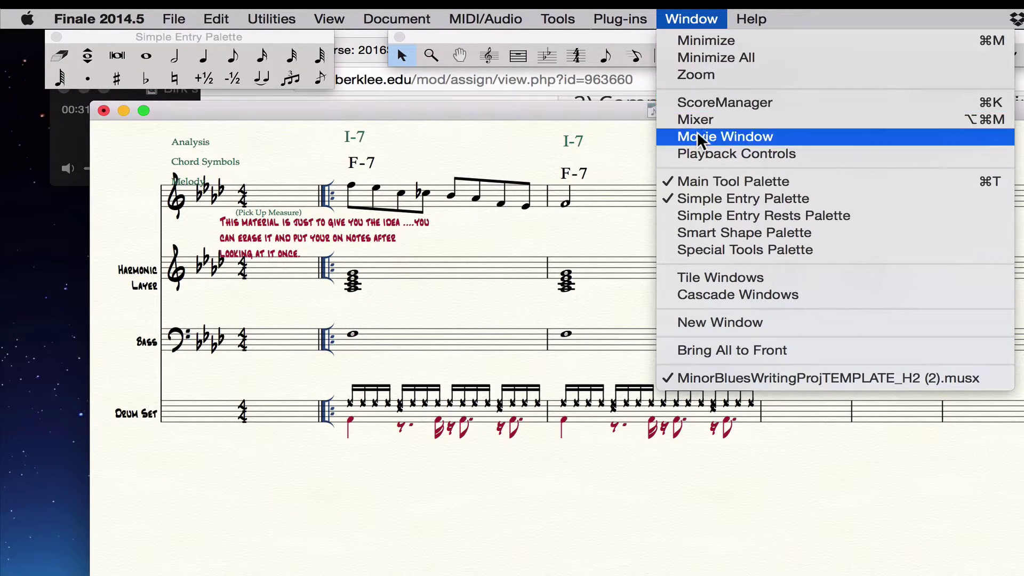
left_click(707, 153)
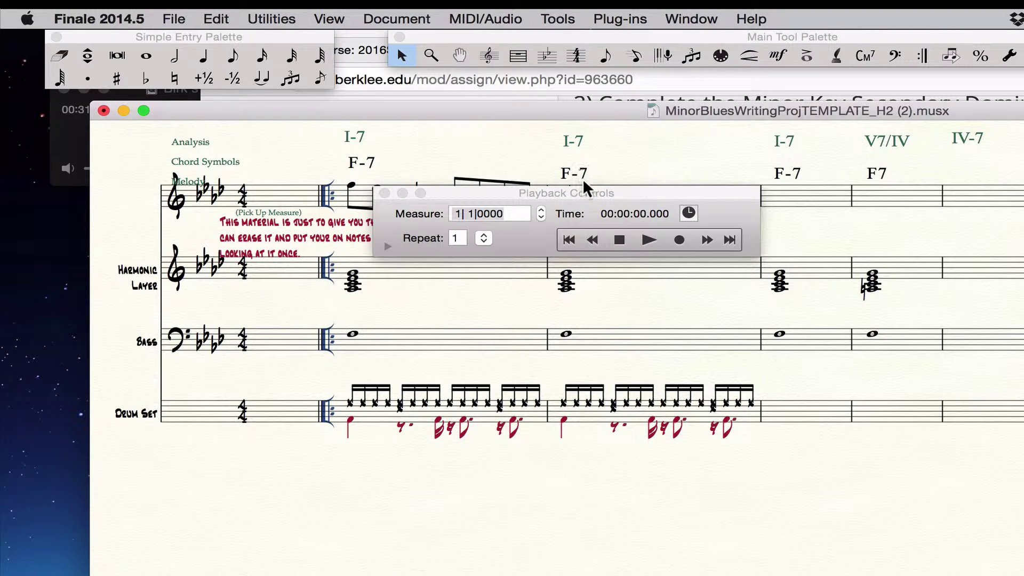
left_click_drag(590, 188, 729, 13)
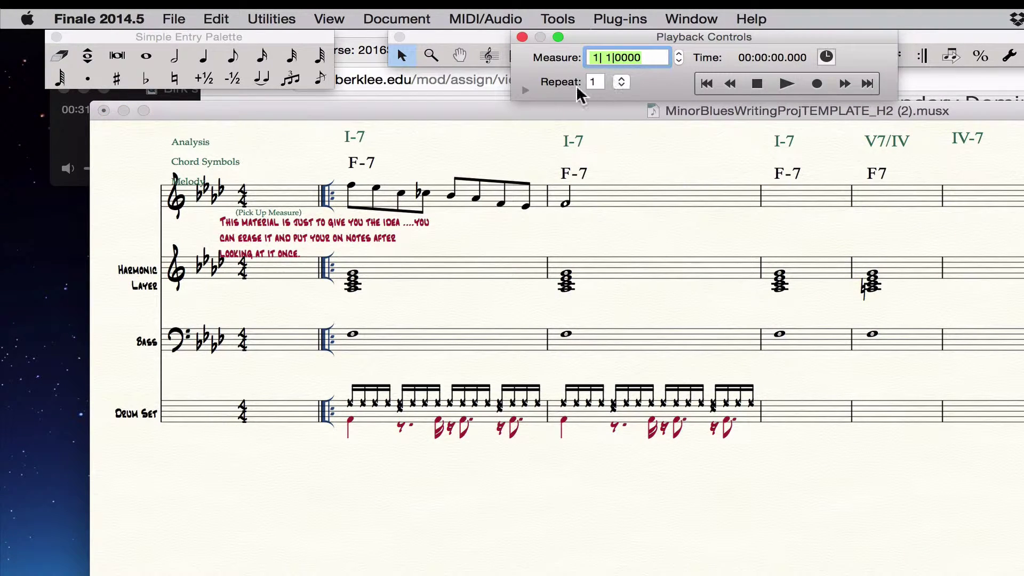
left_click(525, 90)
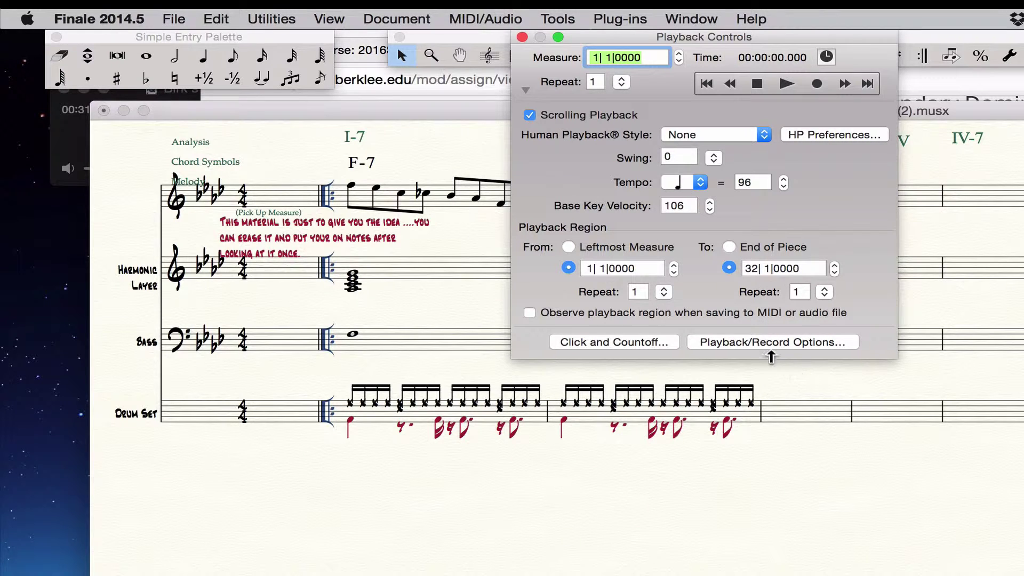
left_click(568, 247)
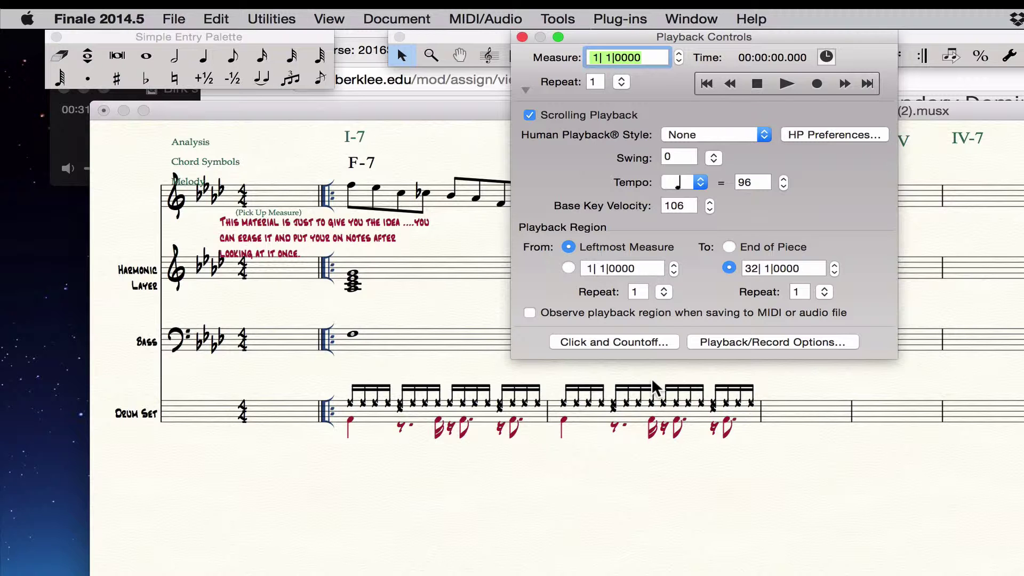
left_click(728, 246)
left_click(525, 91)
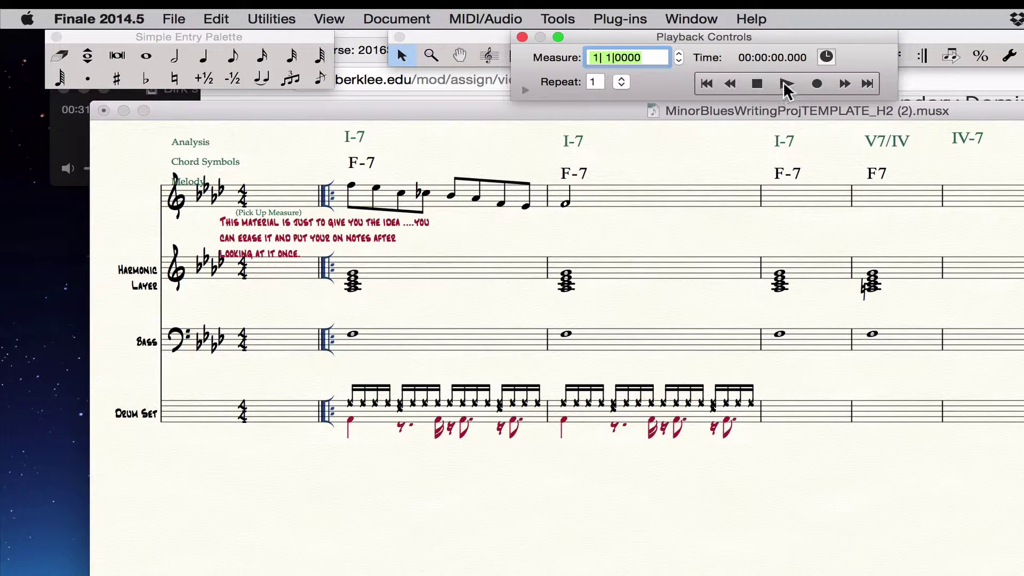
Step: Play the opening of the score, stop playback and close the Playback Controls
left_click(785, 83)
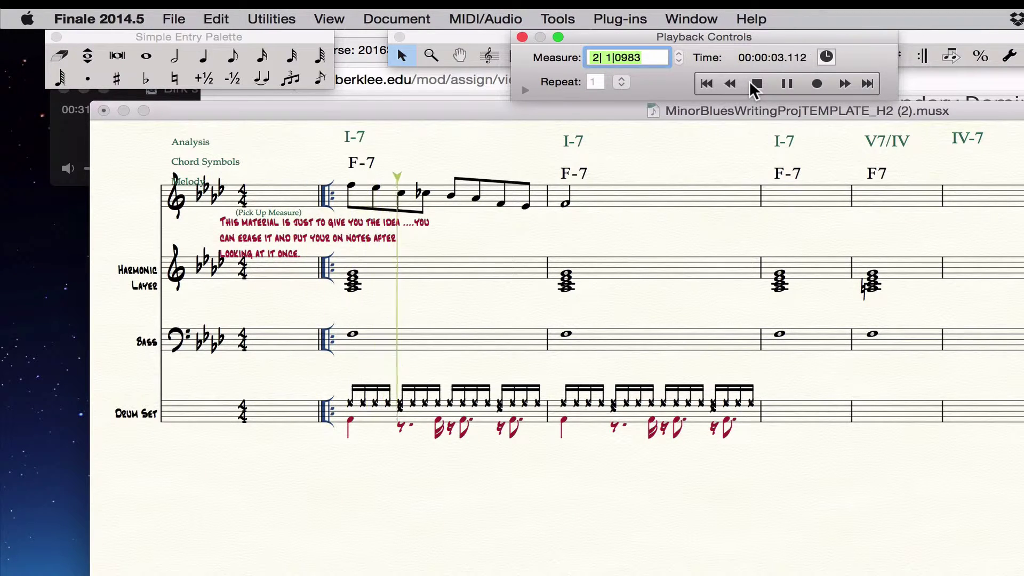
left_click(753, 83)
left_click(633, 100)
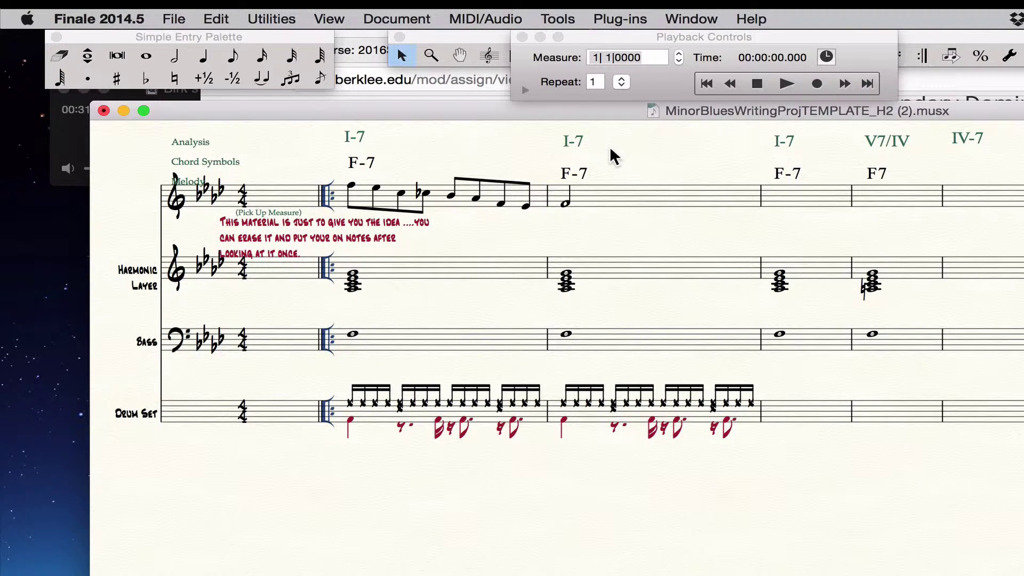
left_click(522, 37)
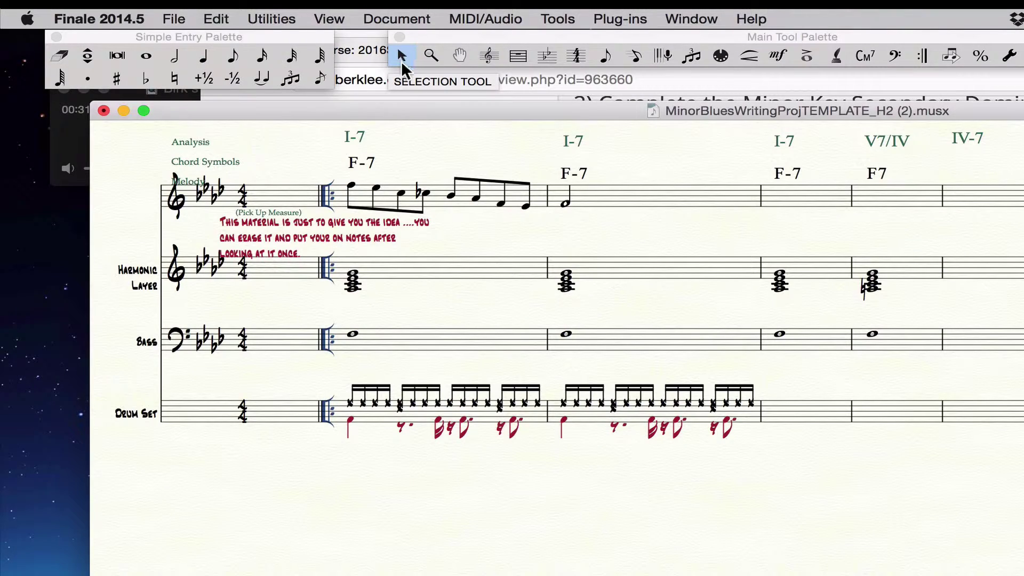
left_click(604, 55)
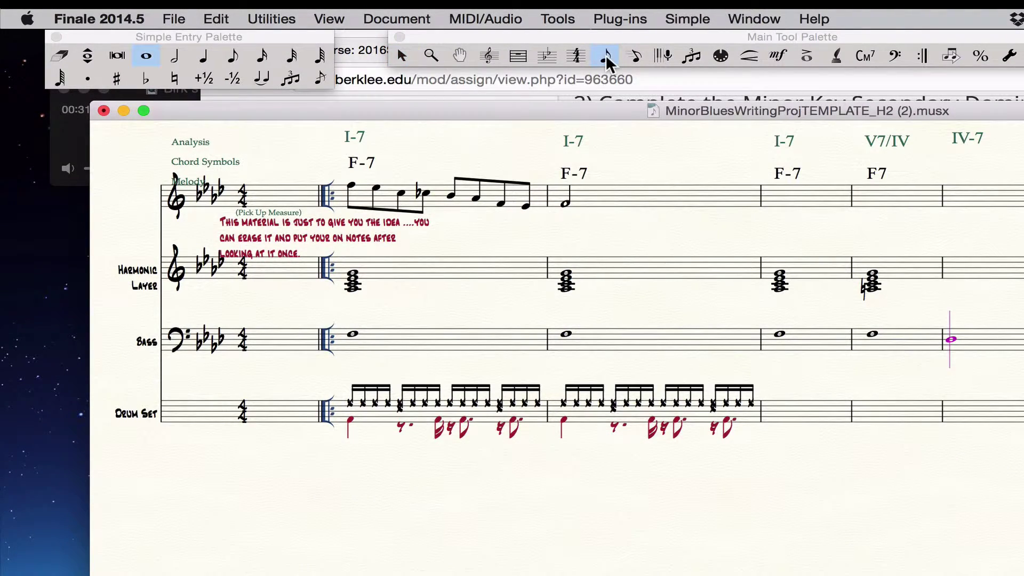
key("Escape")
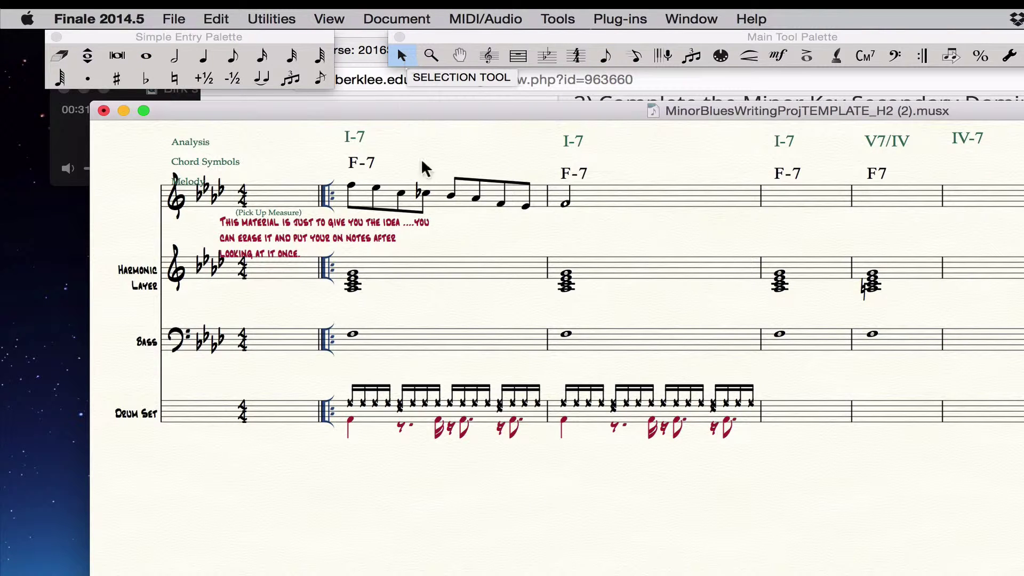
left_click(430, 196)
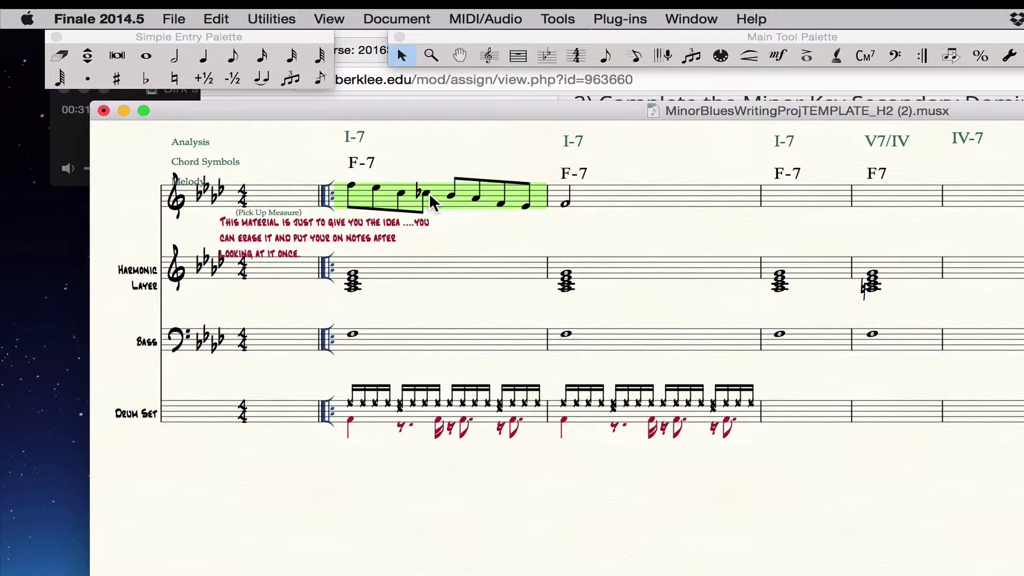
left_click(596, 196)
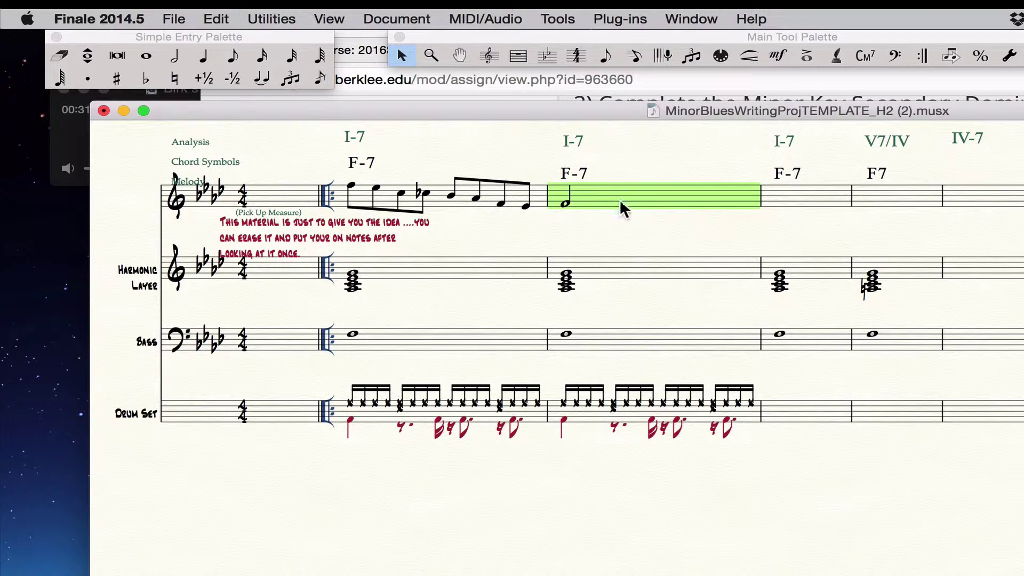
left_click(825, 201)
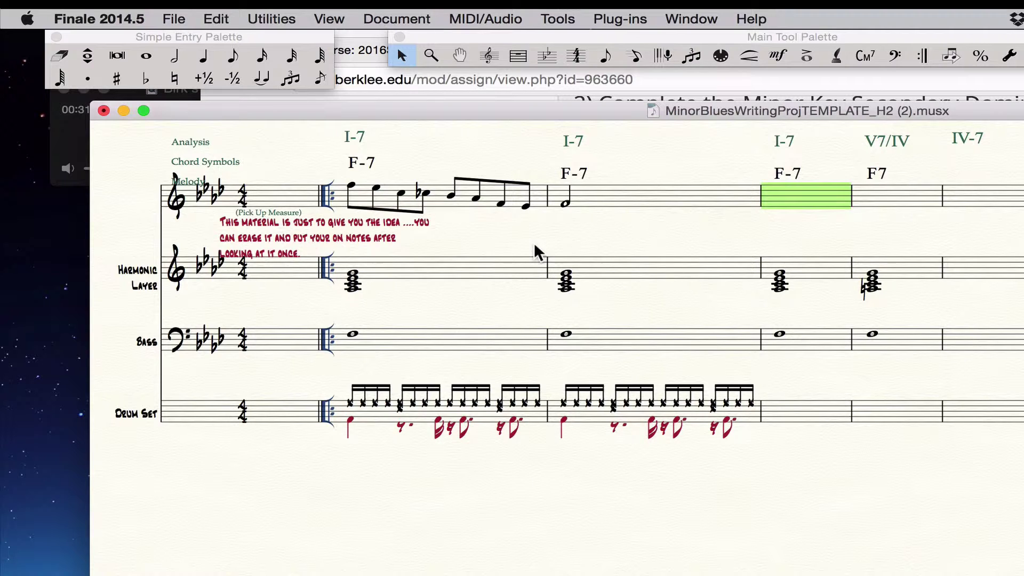
Step: Move the red instruction text left so it ends before the first full measure
left_click_drag(345, 226, 250, 224)
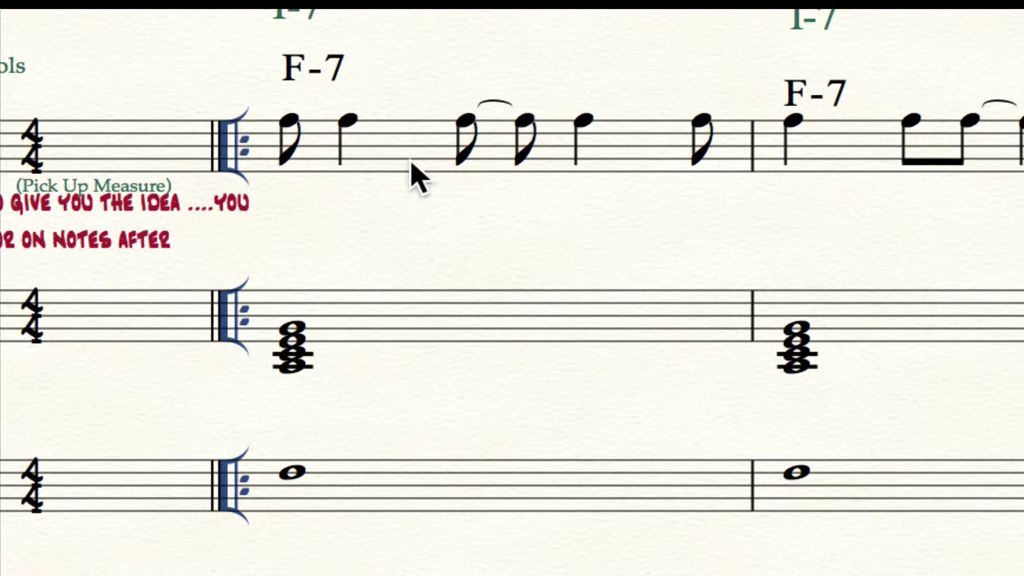
left_click(411, 162)
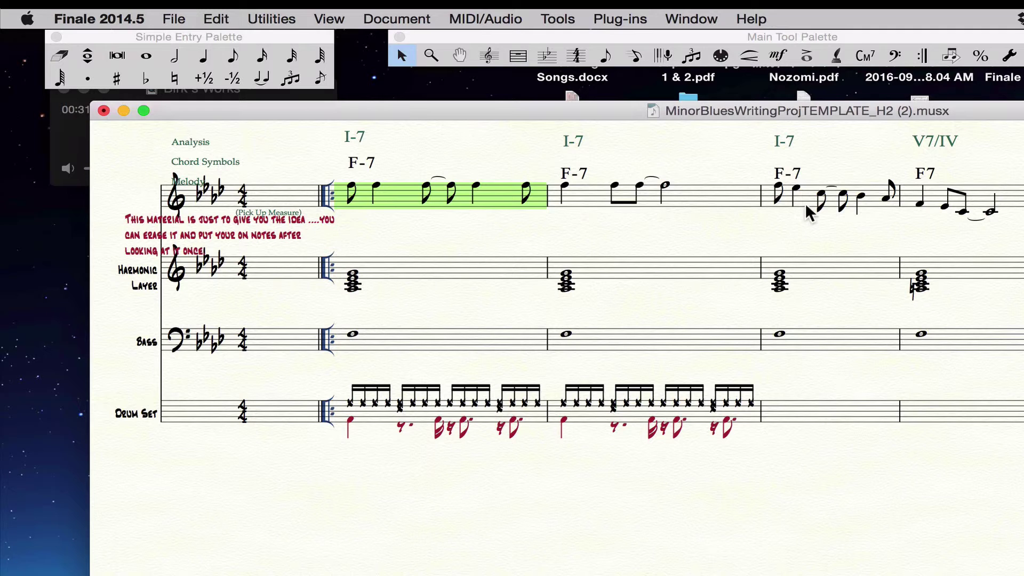
Step: Change the second quarter note of the Melody in the third full measure to C flat
left_click(826, 205)
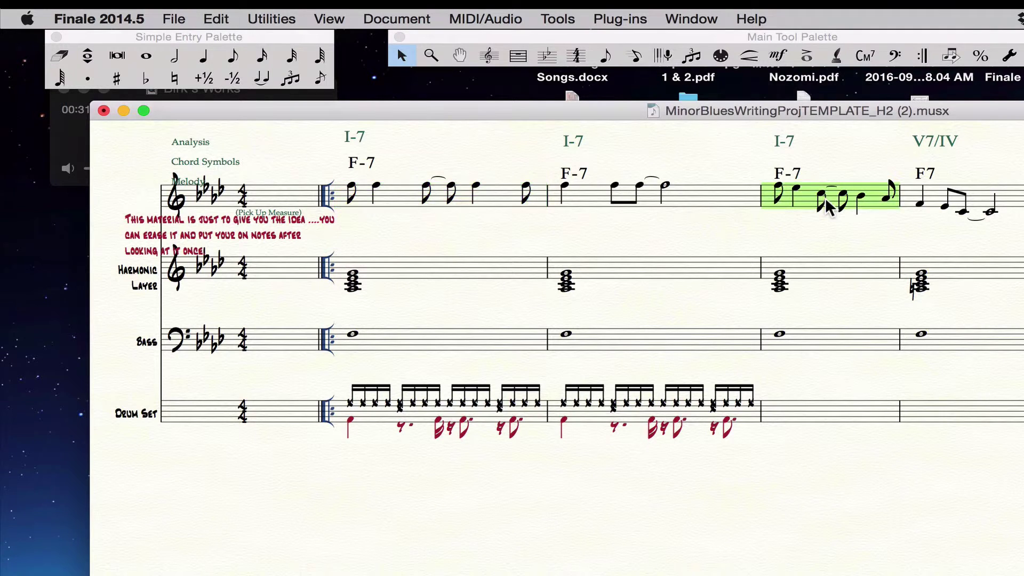
left_click(937, 204, "shift")
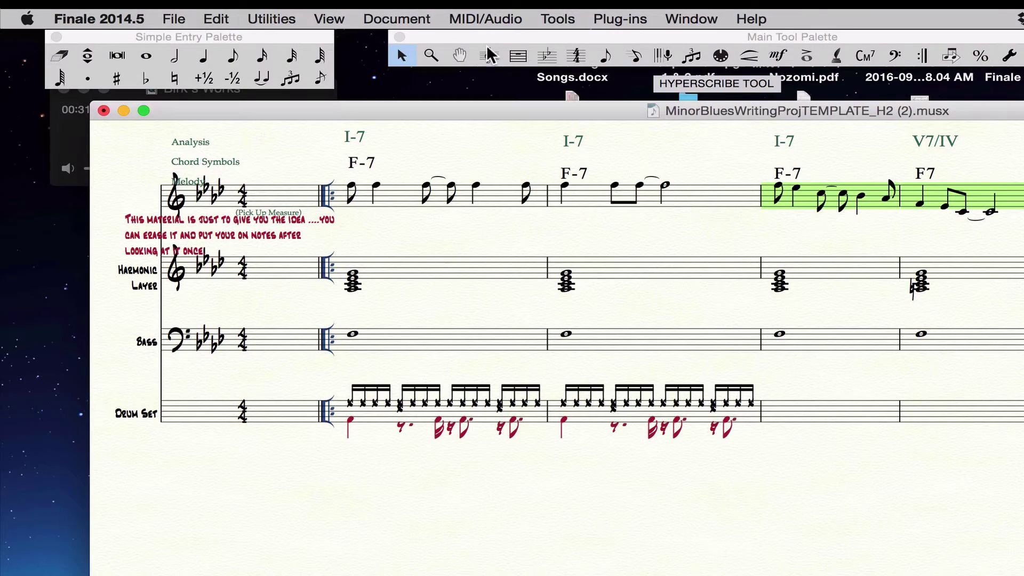
left_click(234, 57)
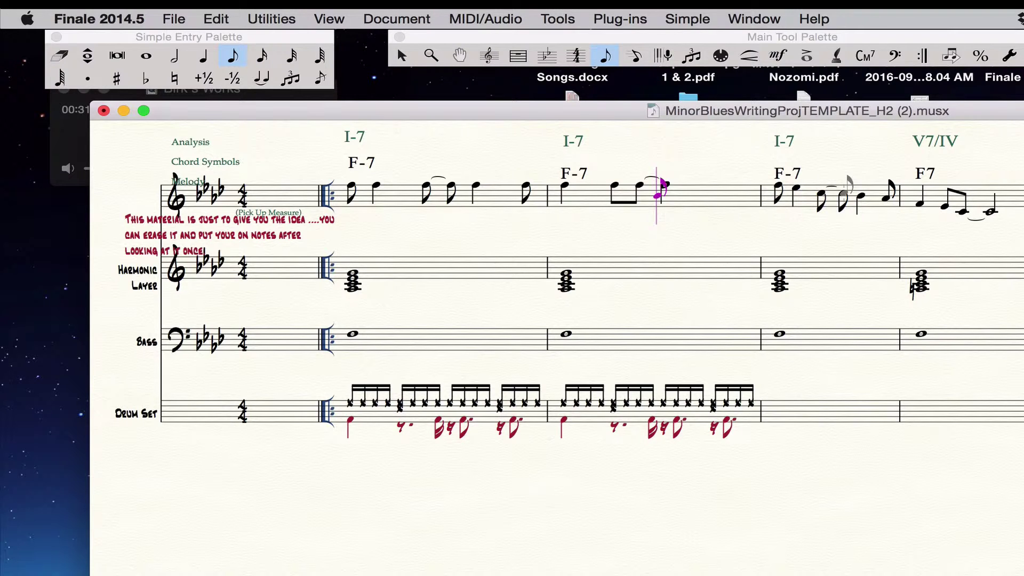
left_click(845, 190)
left_click(860, 197)
key("minus")
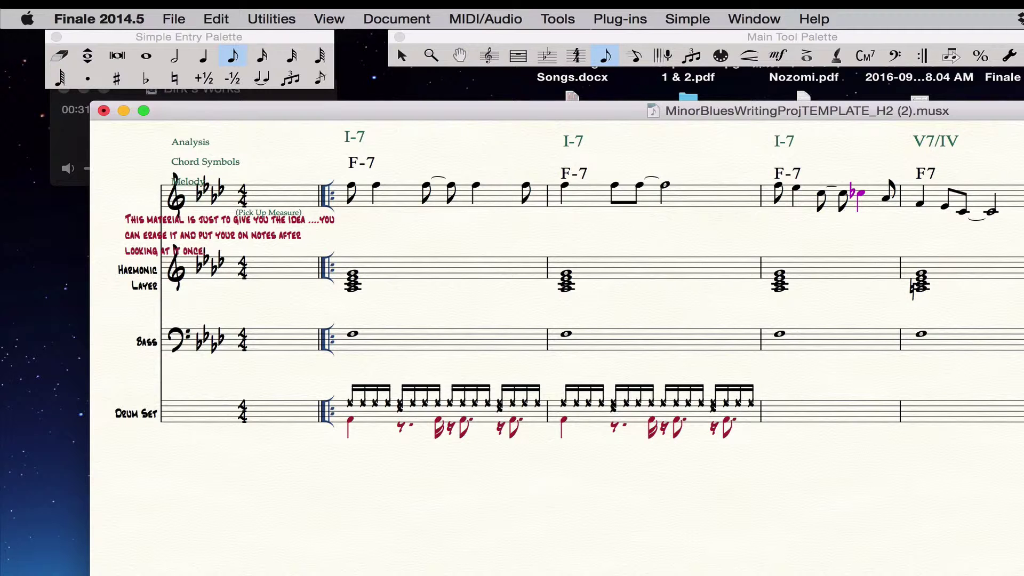
Step: Change the last Melody note of the third full measure to B flat and the fourth measure's first two notes to A flat and B flat
left_click(888, 193)
key("Down")
key("Right")
key("Right")
key("Up")
key("Up")
key("Up")
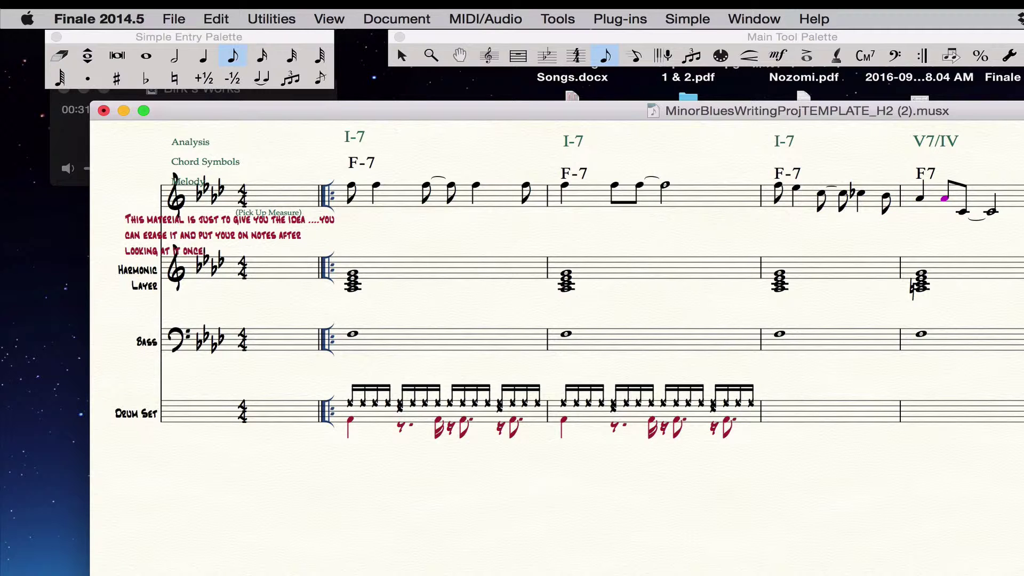
key("Up")
Step: Raise the last two tied Melody notes of the fourth full measure to F
key("Right")
key("Up")
key("Up")
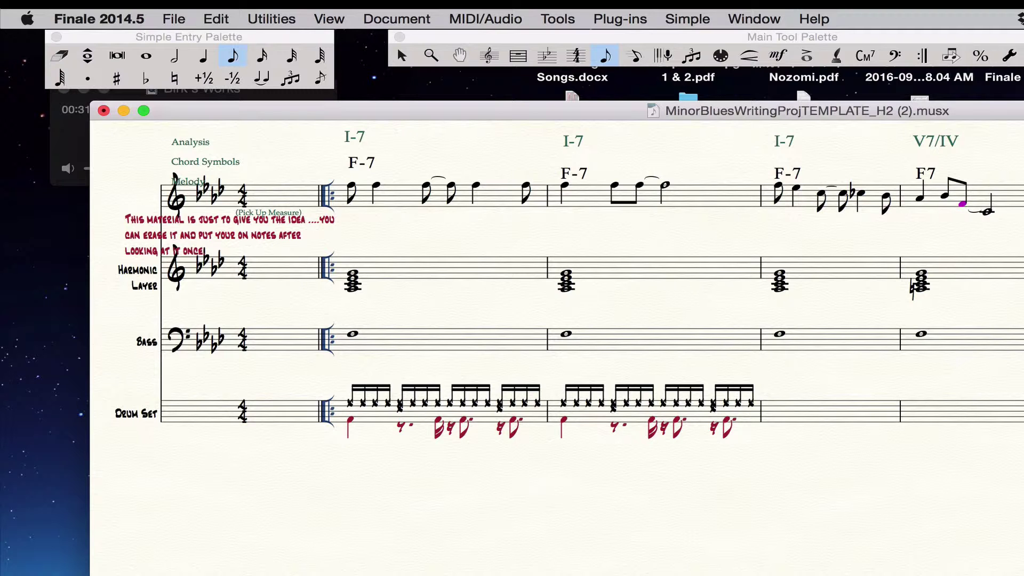
key("Right")
key("Up")
key("Up")
key("Up")
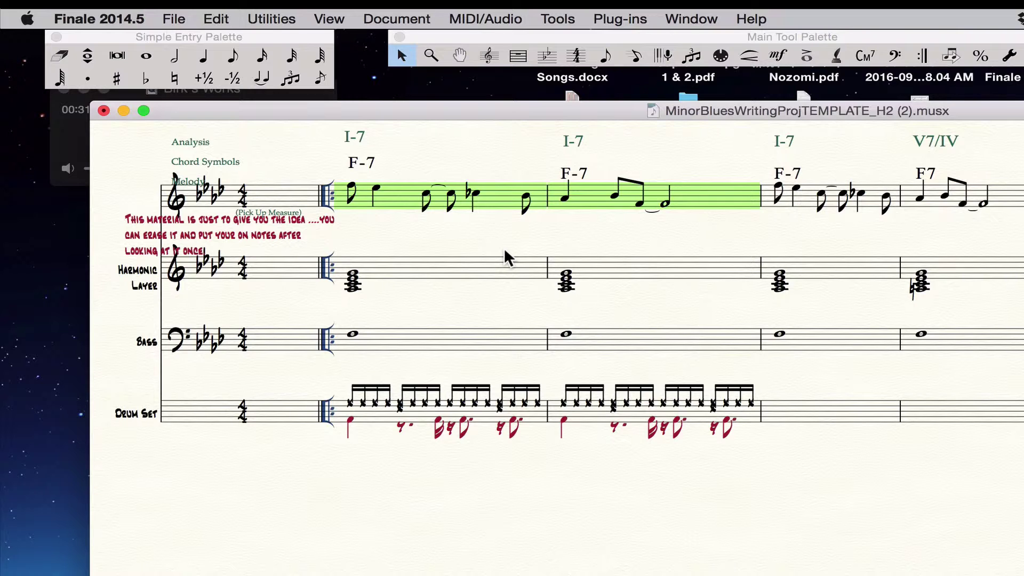
Step: Clear the Melody notes from the third and fourth full measures, keeping their chord symbols and analysis
left_click(825, 199)
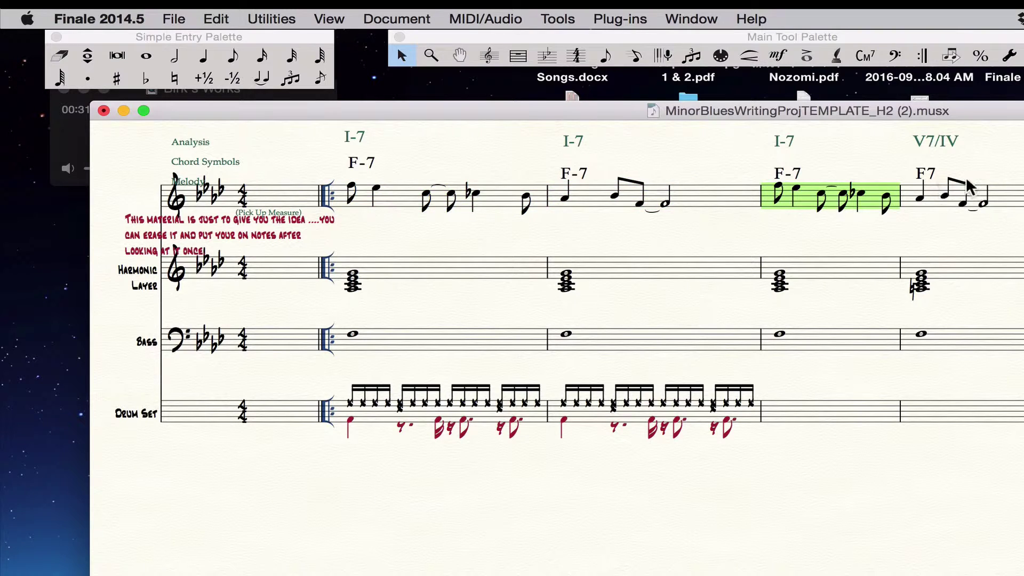
left_click(951, 201, "shift")
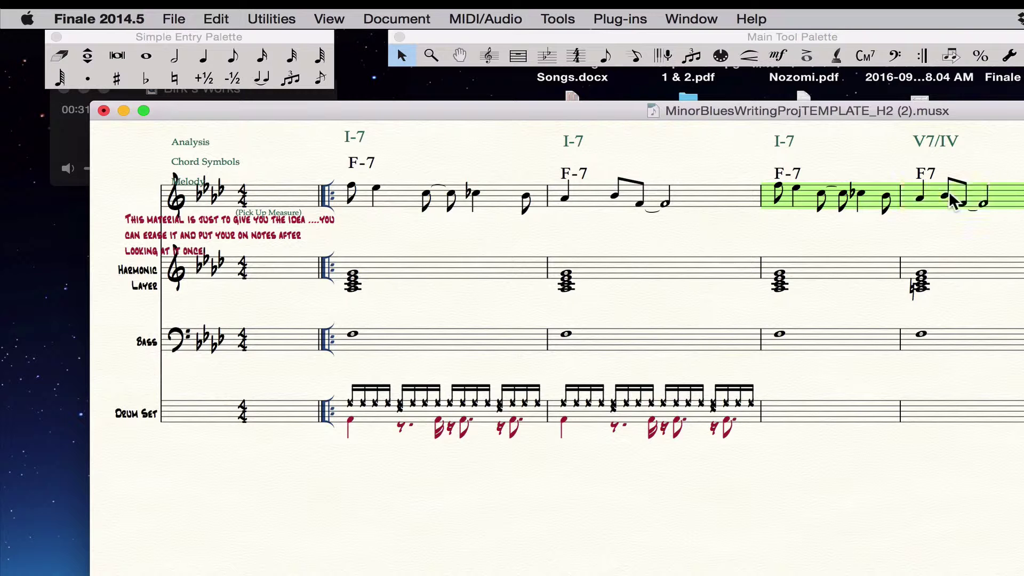
right_click(835, 197)
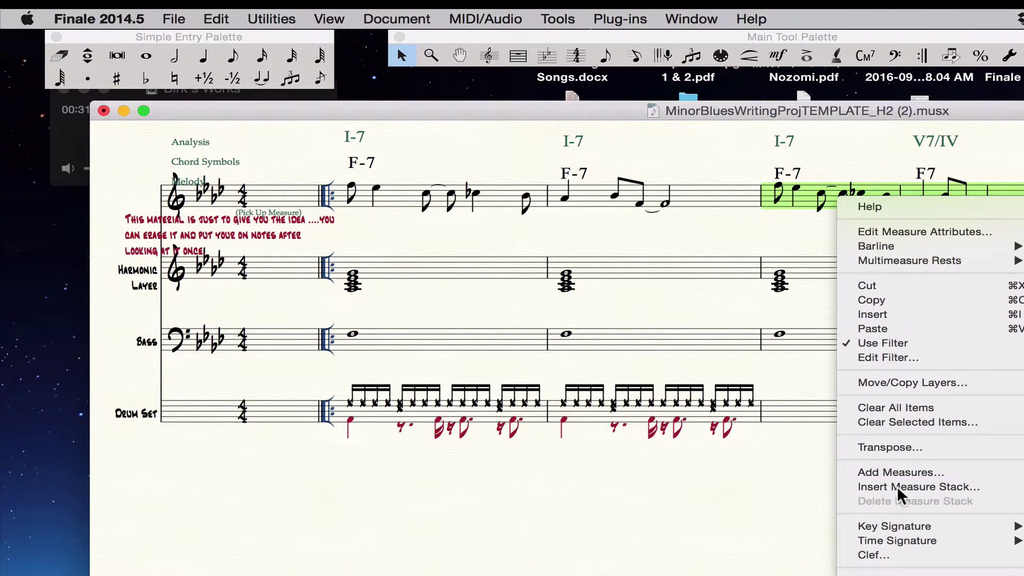
left_click(913, 422)
Step: Copy the Drum Set pattern of the first two full measures into the third and fourth full measures
left_click(514, 408)
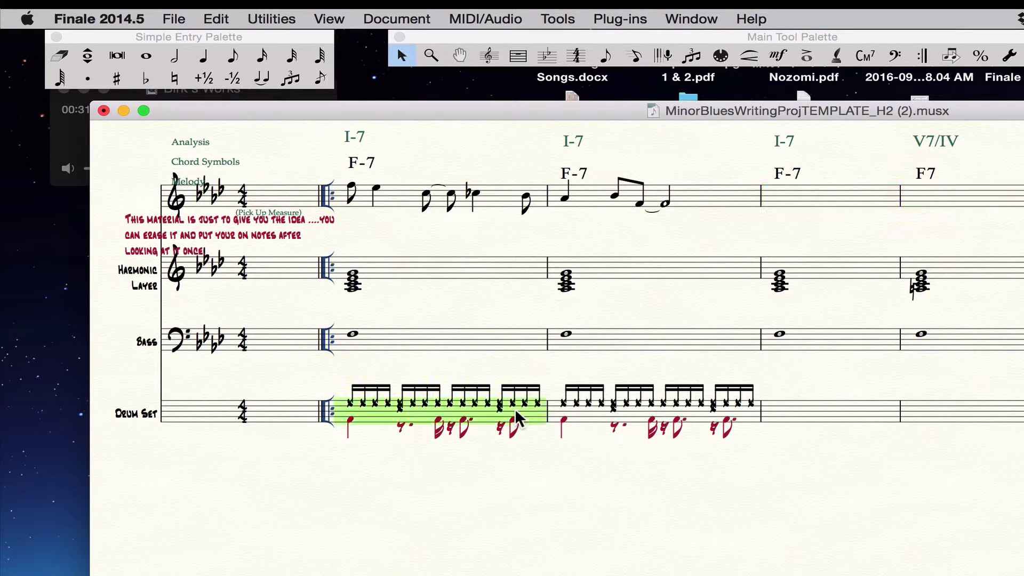
left_click(618, 413, "shift")
key("super+c")
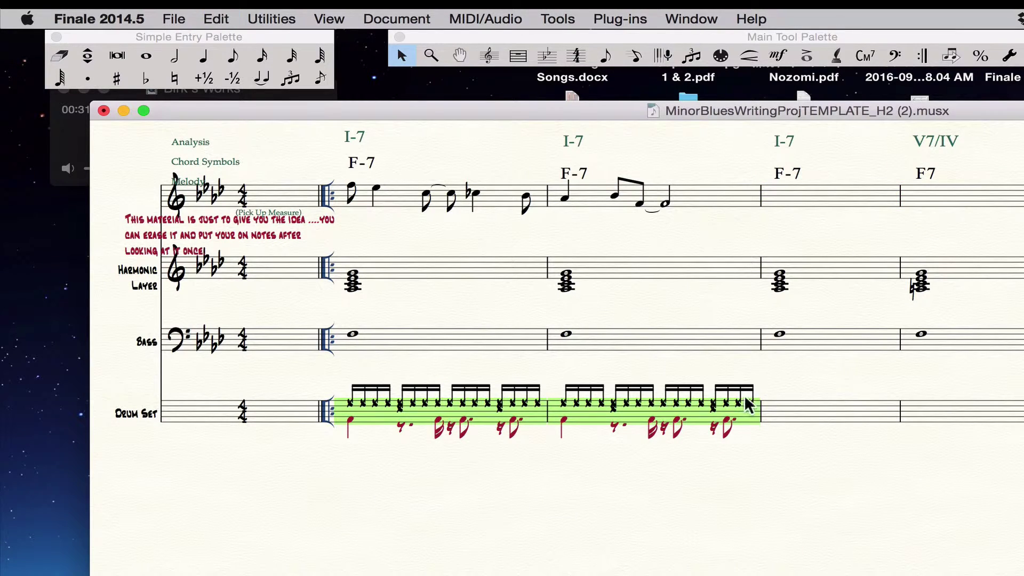
left_click(791, 405)
key("super+v")
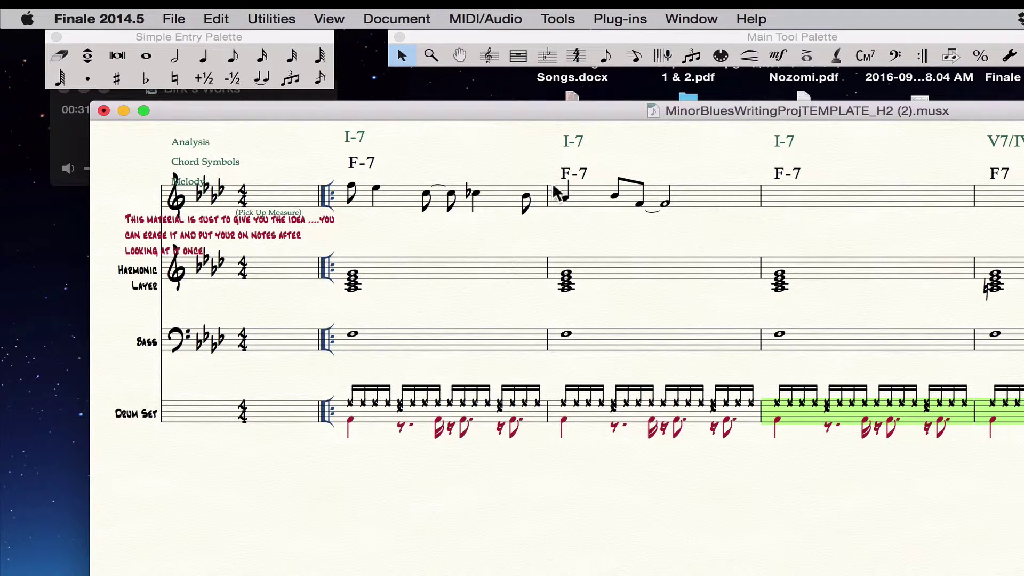
Step: Select the first two full Melody measures and limit the edit filter to Notes and Rests with Cross-Staff Notes
left_click(513, 195)
left_click(599, 198, "shift")
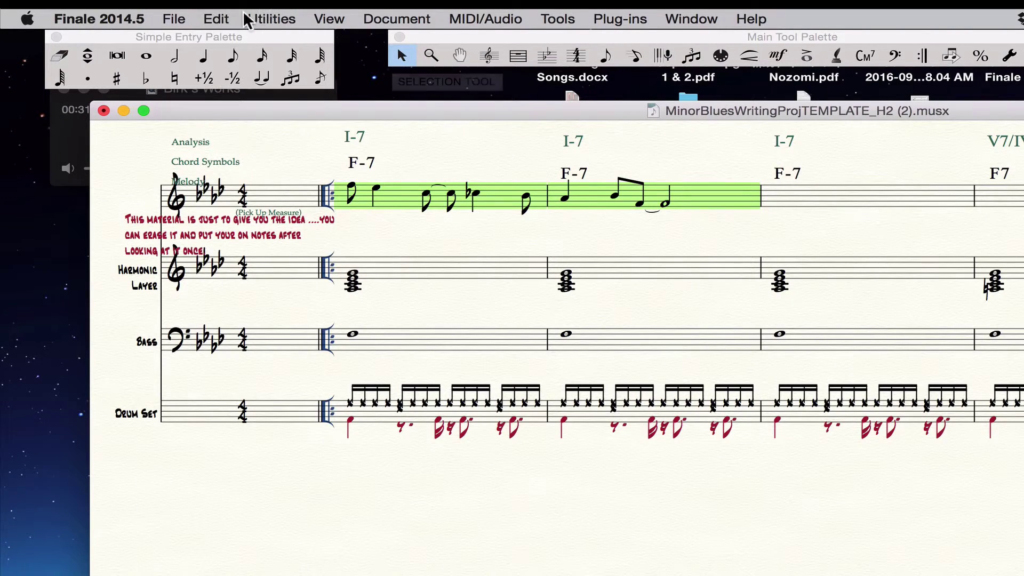
left_click(216, 20)
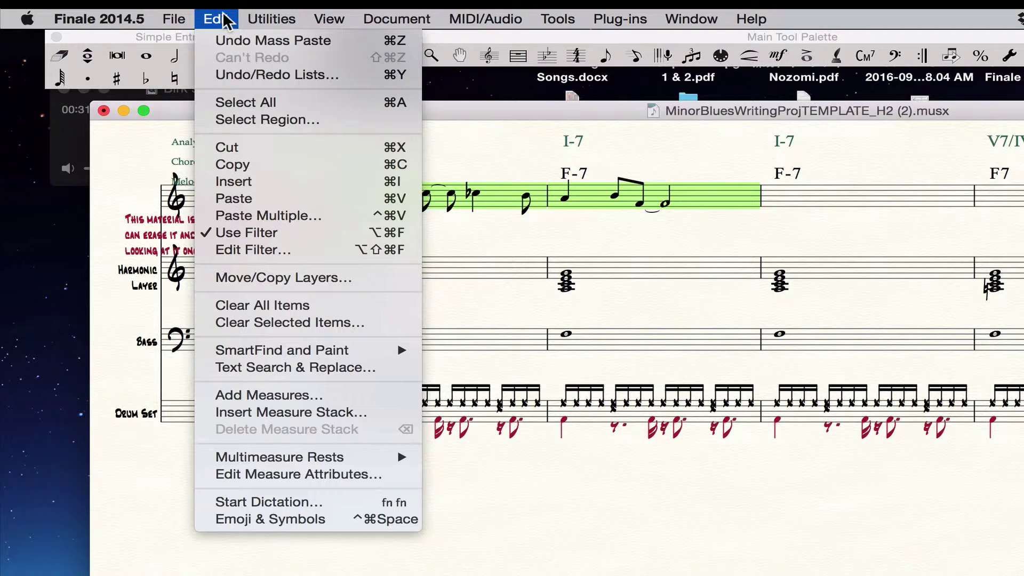
left_click(296, 249)
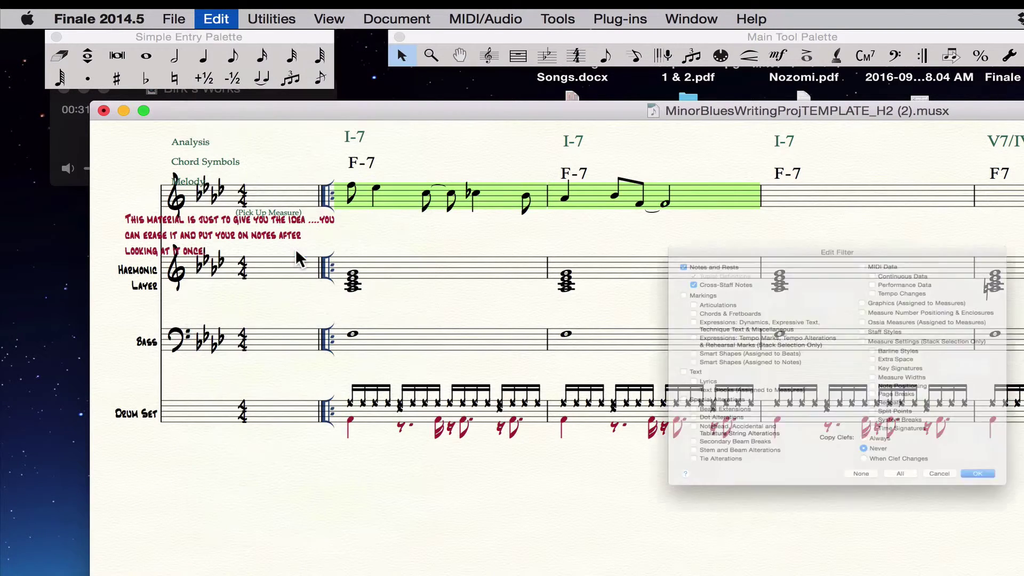
left_click(879, 557)
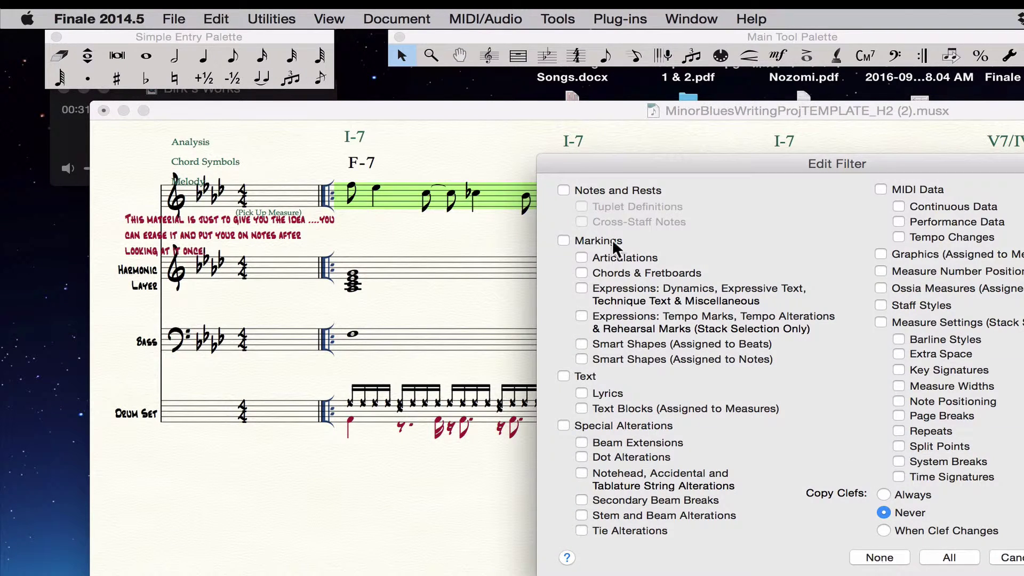
left_click(564, 190)
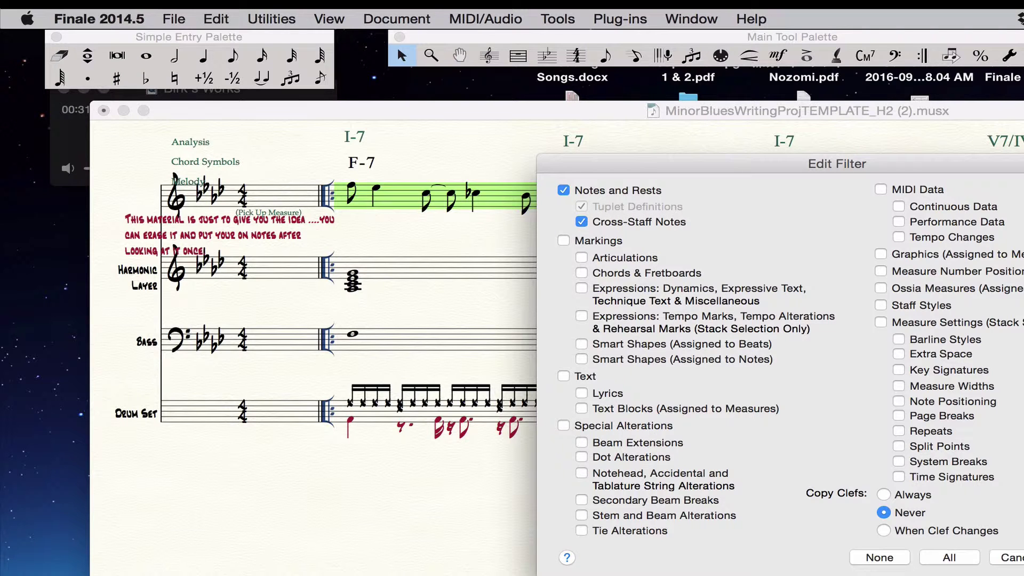
key("Return")
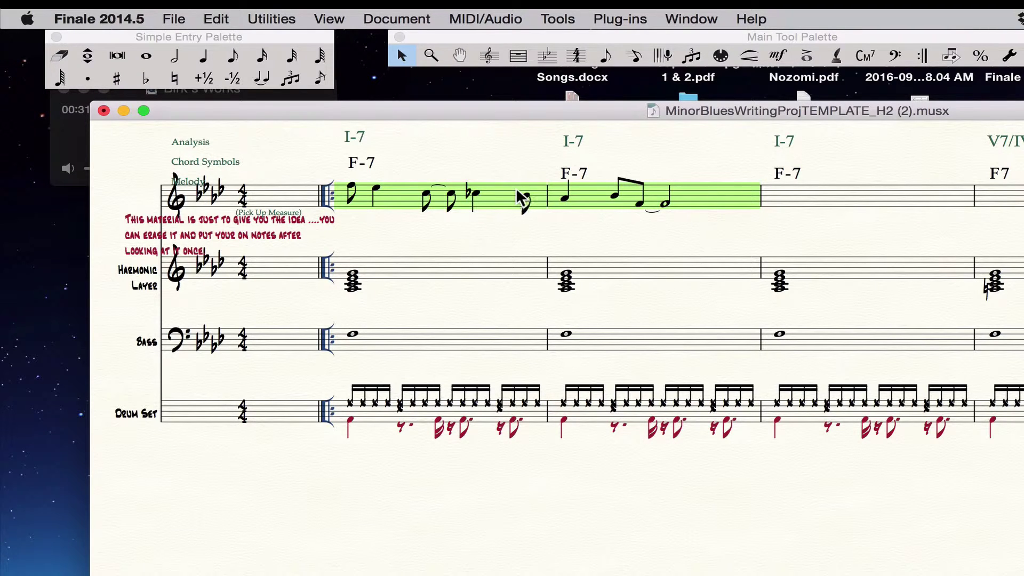
Step: Try pasting the two-measure Melody phrase at the third full measure, and clear the pasted notes
left_click(891, 201)
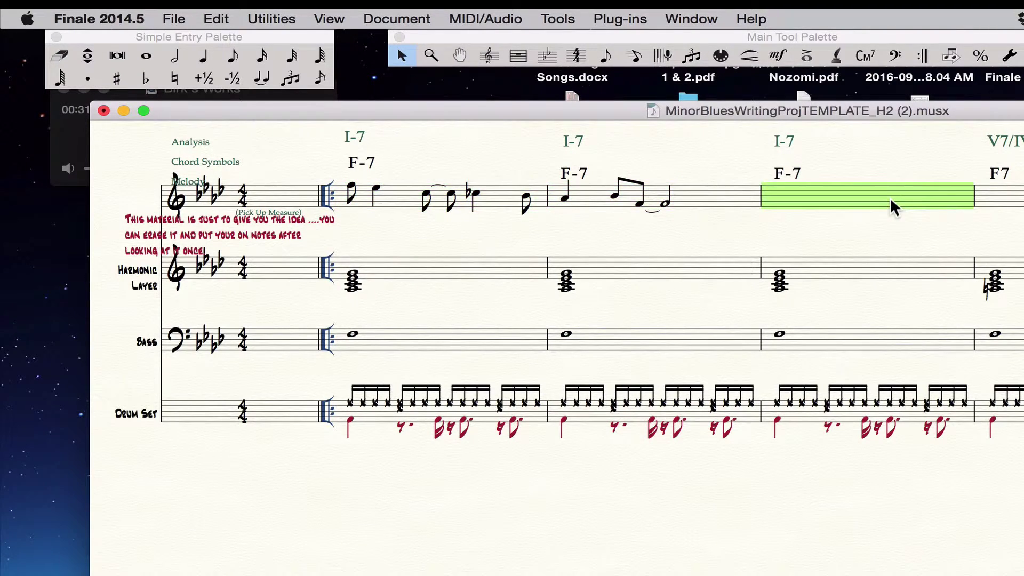
key("super+v")
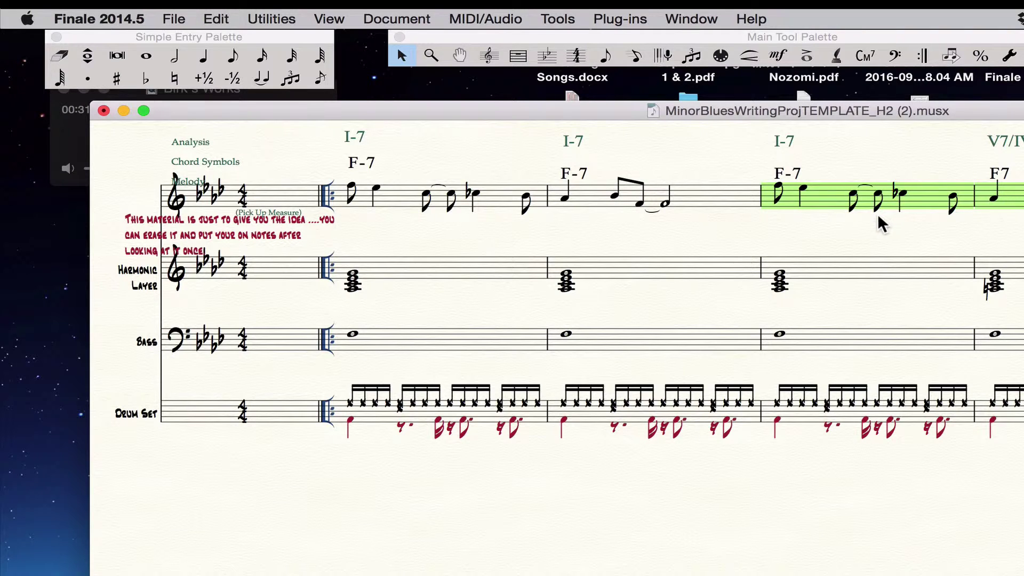
key("BackSpace")
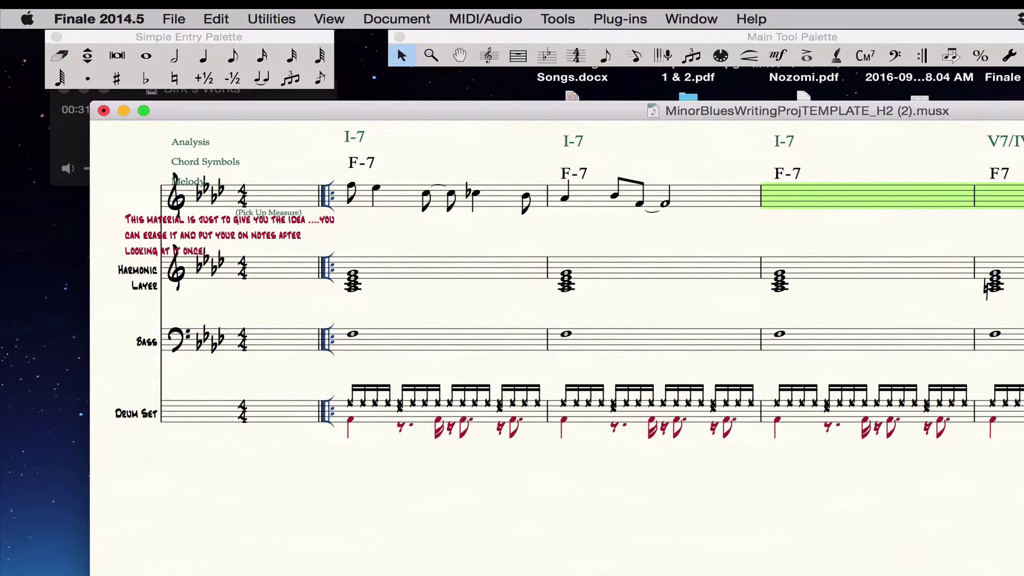
key("Escape")
Step: Paste the two-measure Melody phrase into the fifth and sixth full measures, under the IV-7 analysis, and deselect it
key("super+z")
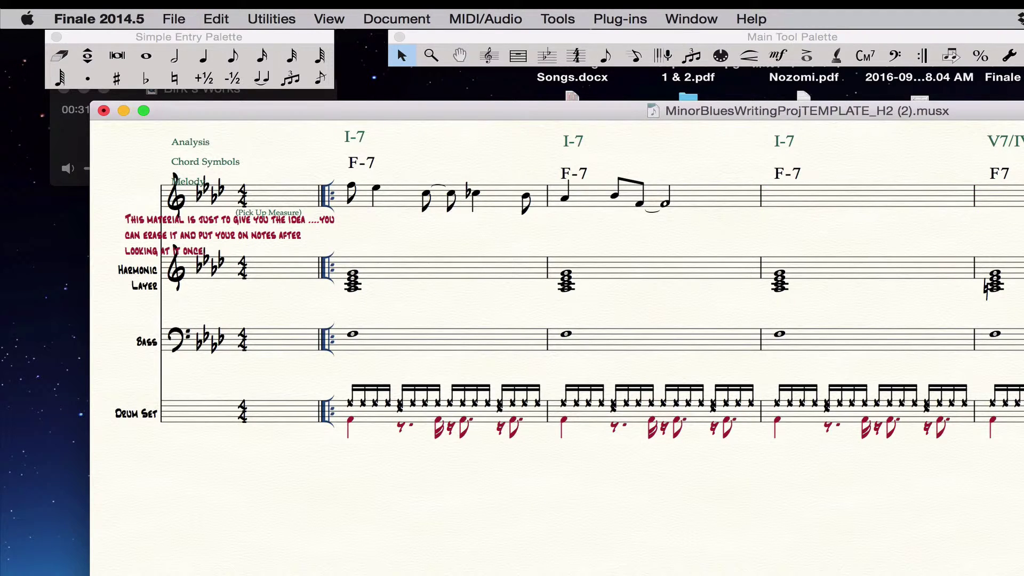
key("super+z")
key("super+z")
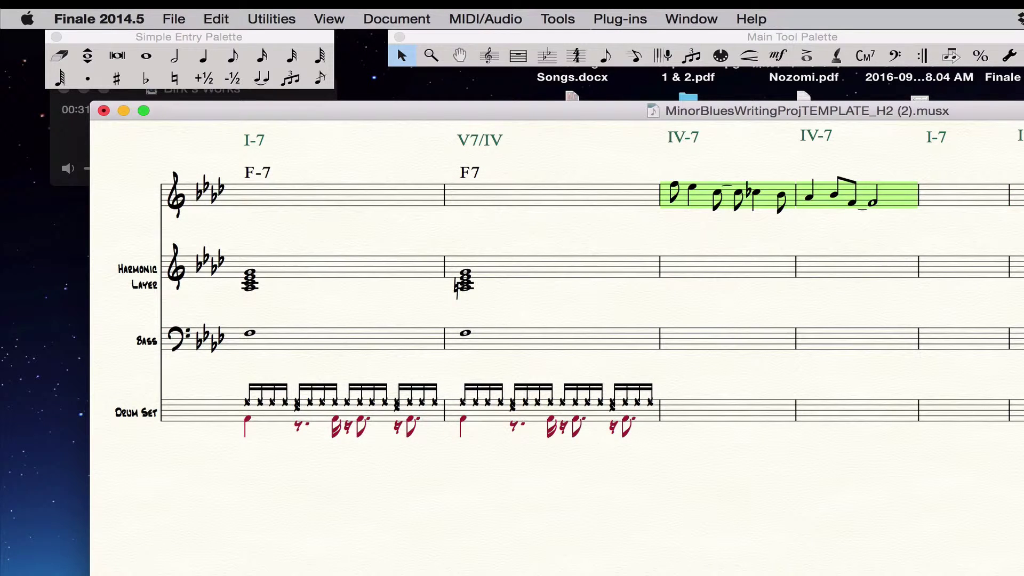
key("Escape")
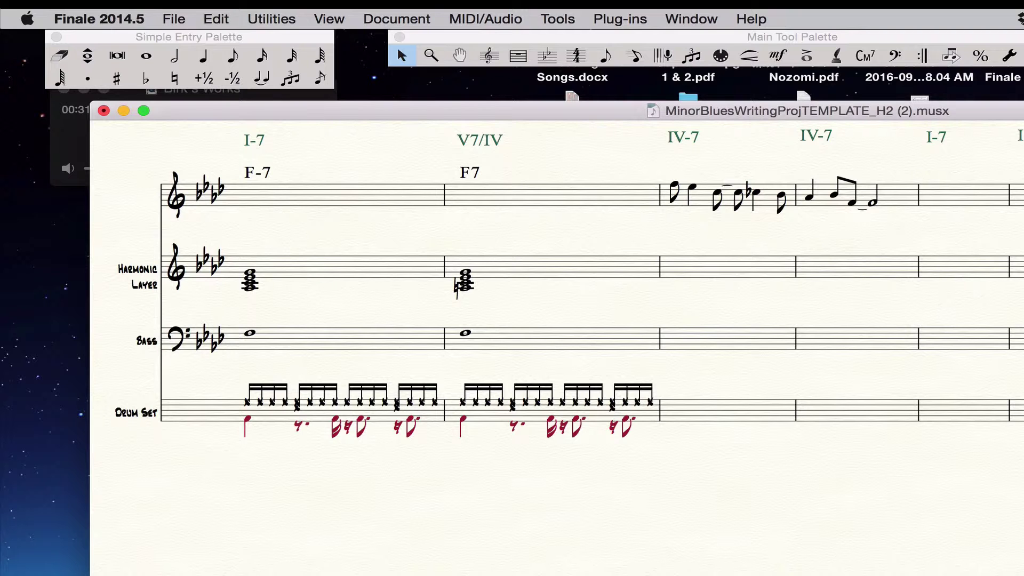
Step: Switch the score from Scroll View to Page View
scroll(556, 341, "left", 10)
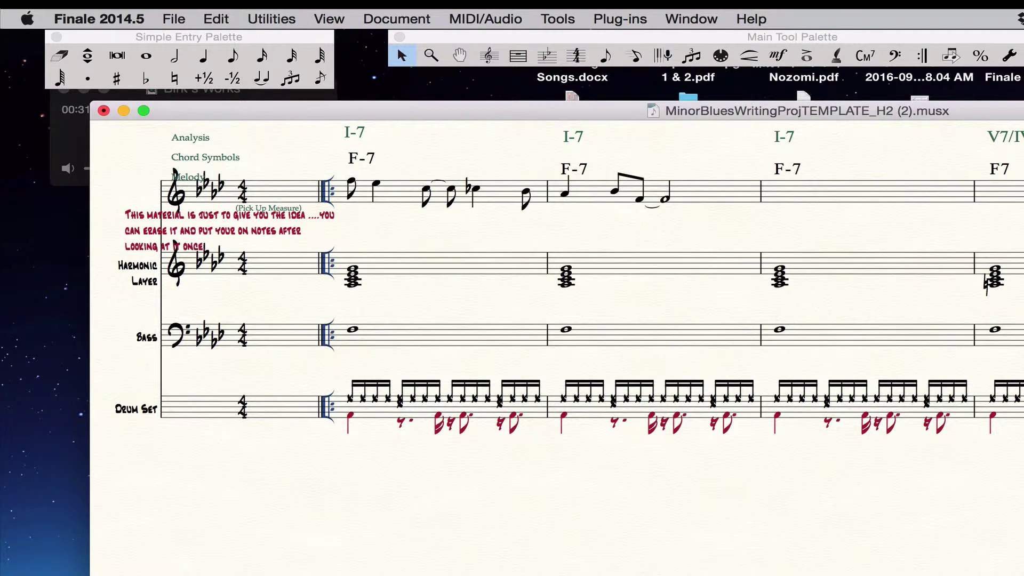
scroll(556, 342, "up", 1)
scroll(869, 274, "down", 1)
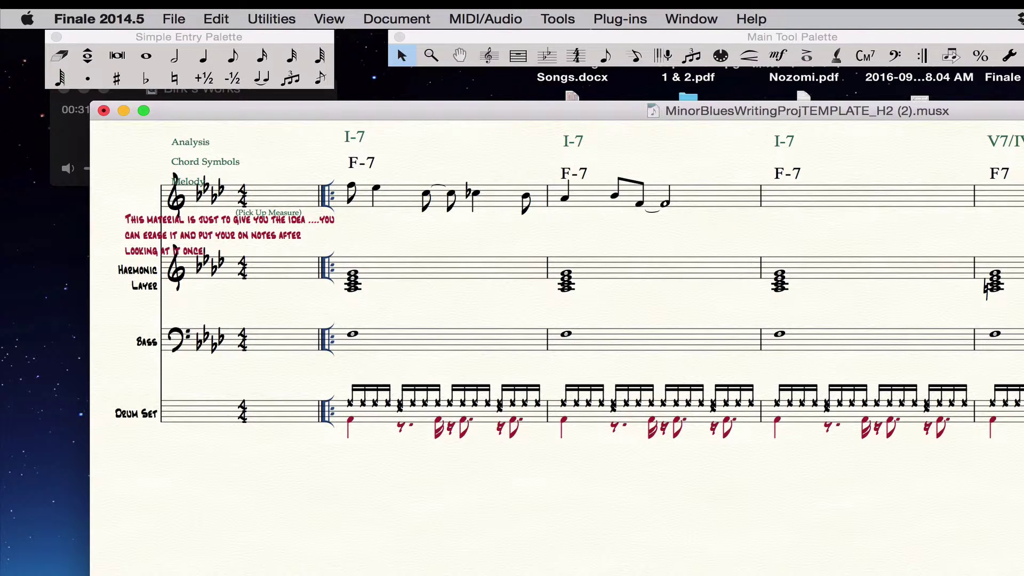
key("super+e")
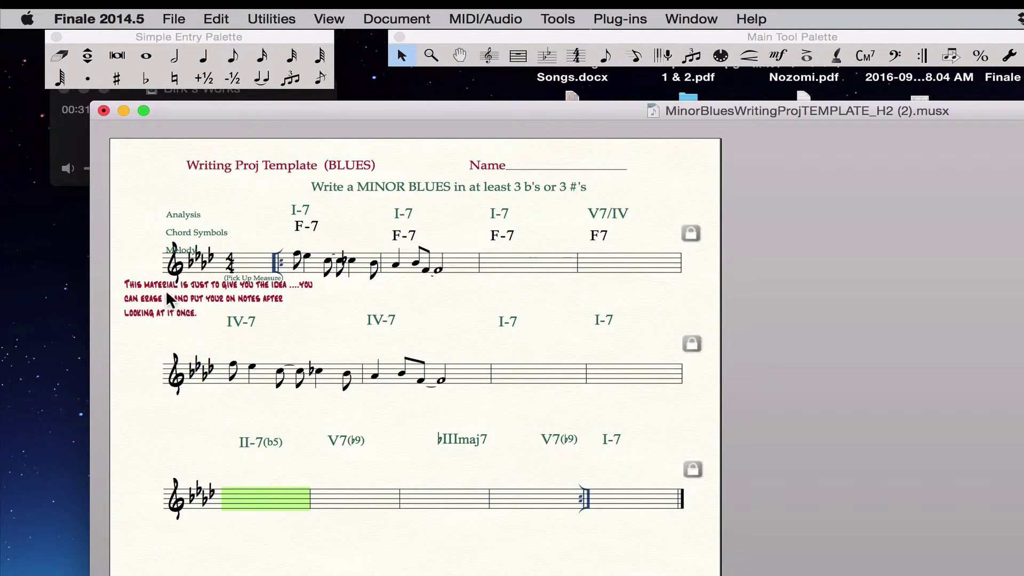
Step: Move the red "This material is just to give you the idea" note away from the first system toward the foot of the page
left_click_drag(170, 298, 224, 575)
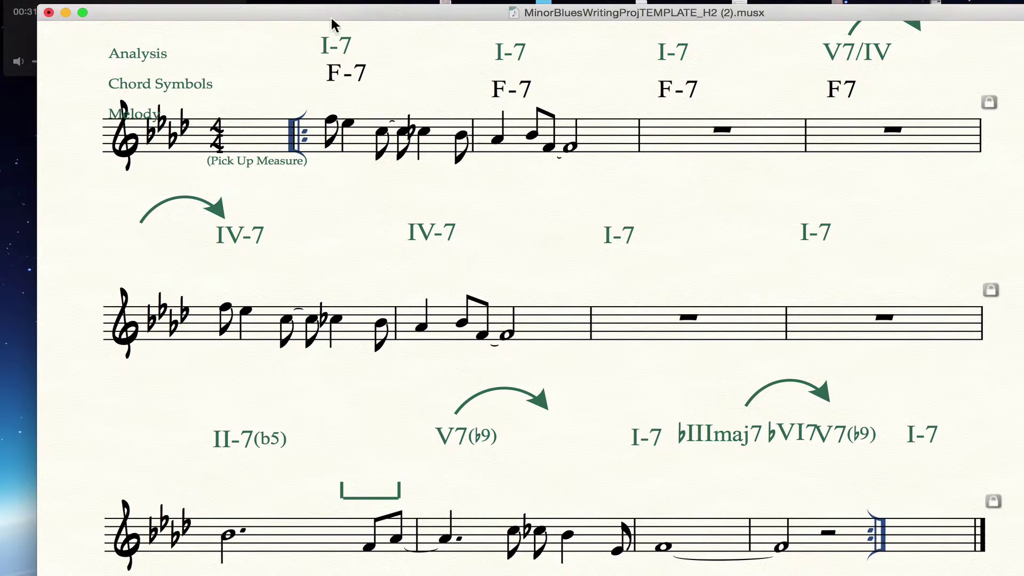
Step: Export the finished minor blues score from Finale as a MIDI file
left_click_drag(330, 15, 384, 33)
left_click(106, 0)
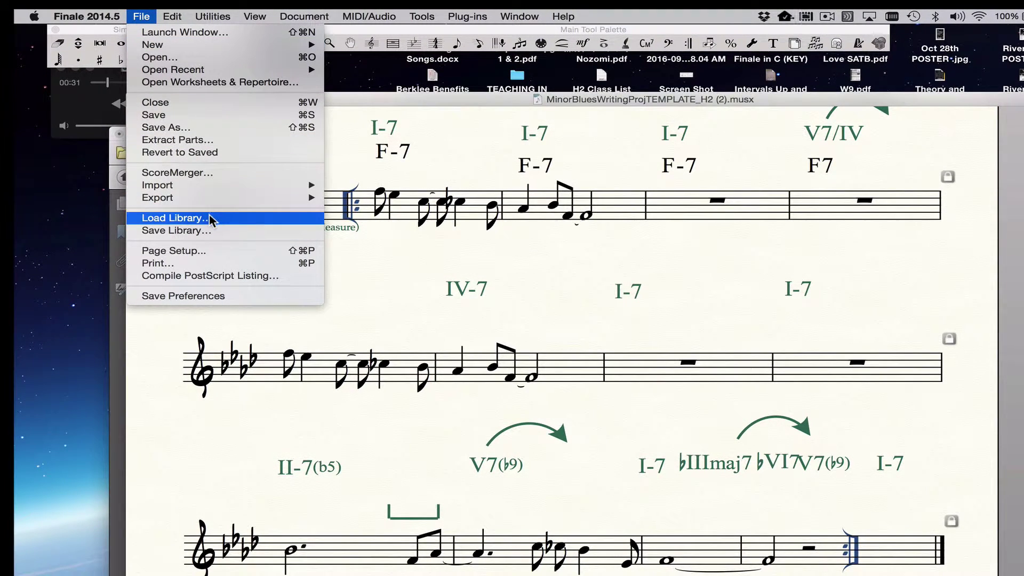
mouse_move(190, 197)
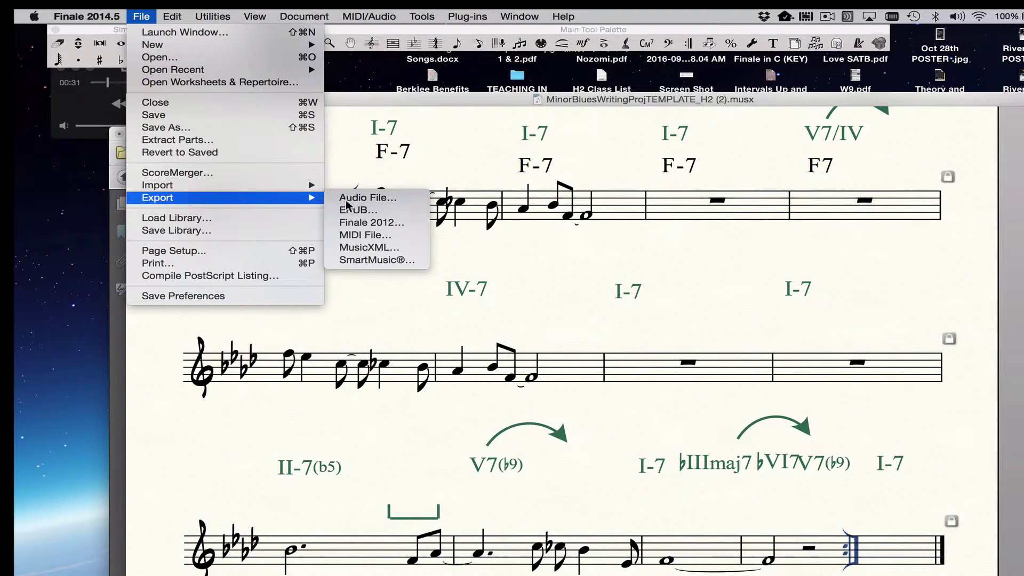
left_click(383, 234)
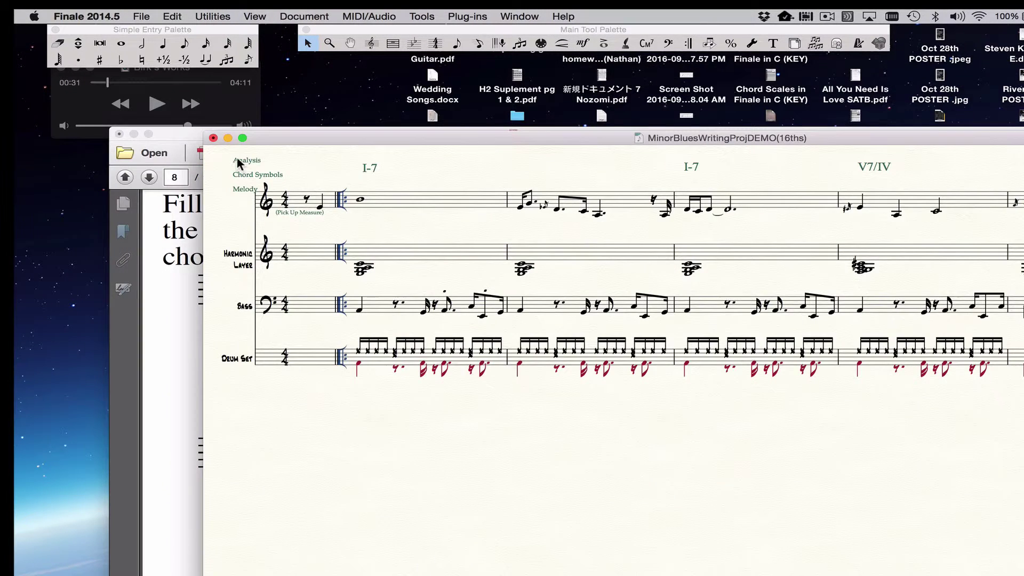
Step: Minimize the demo score and the PDF, and import the exported MIDI file into the GarageBand project with its tempo information
left_click(229, 138)
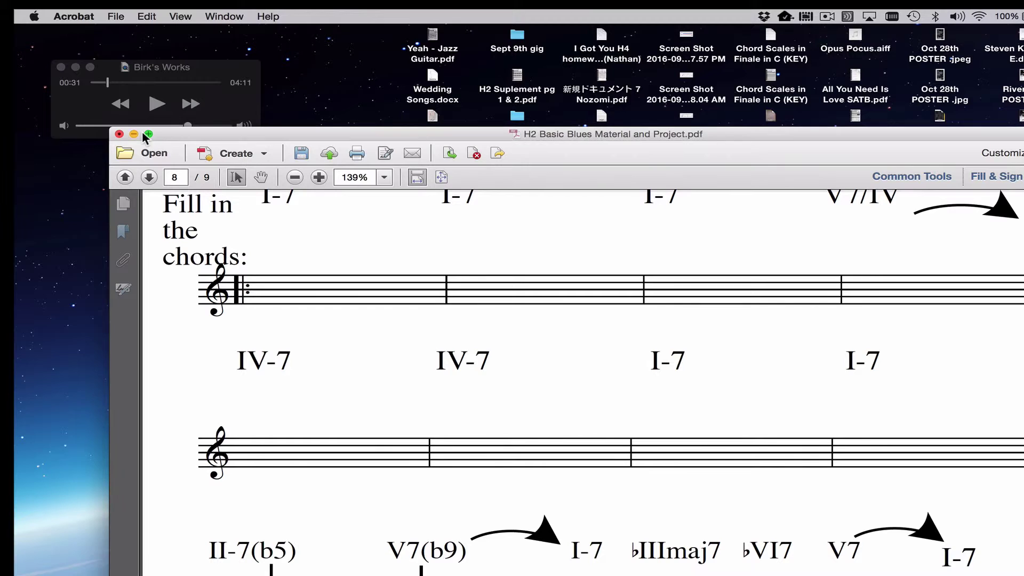
left_click(134, 134)
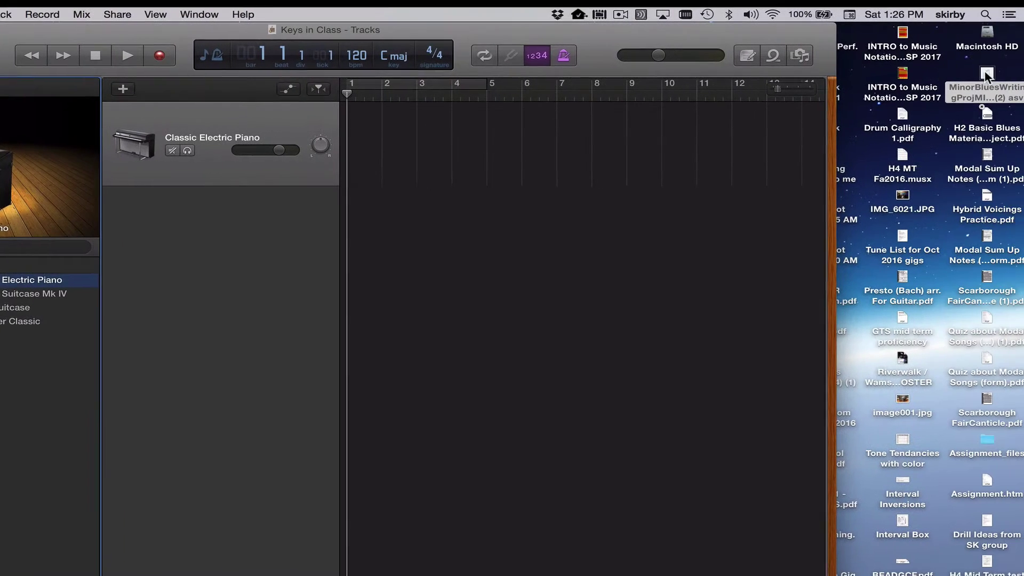
left_click_drag(978, 77, 307, 267)
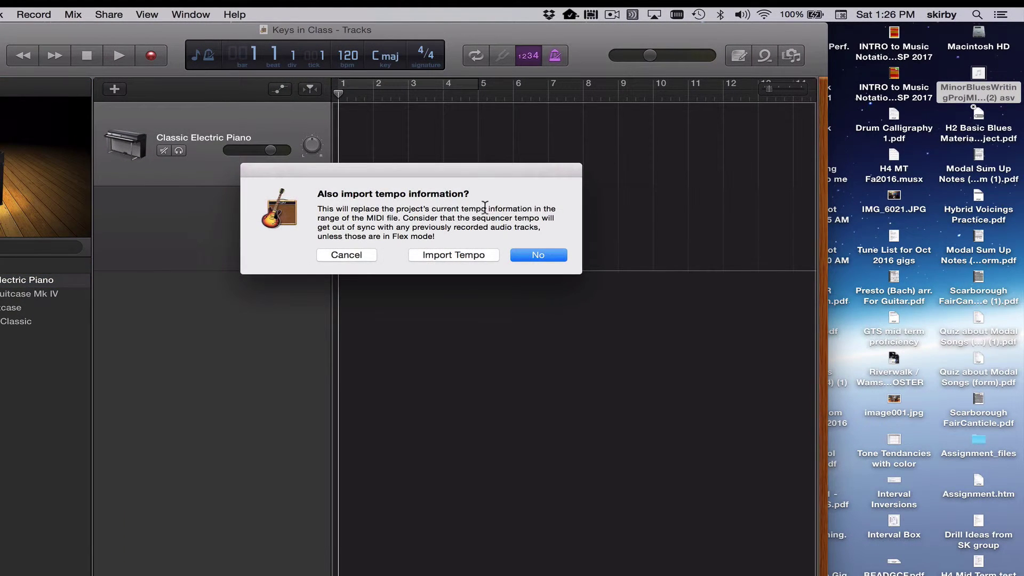
left_click(469, 256)
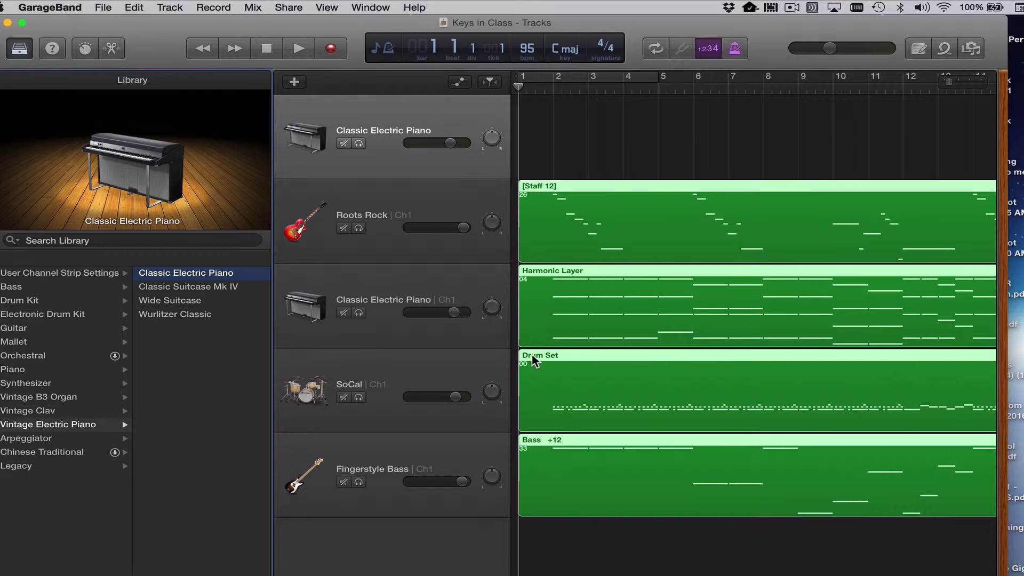
Step: Audition the imported tracks, change the Roots Rock melody track to Steinway Grand Piano, and play the arrangement again
key("space")
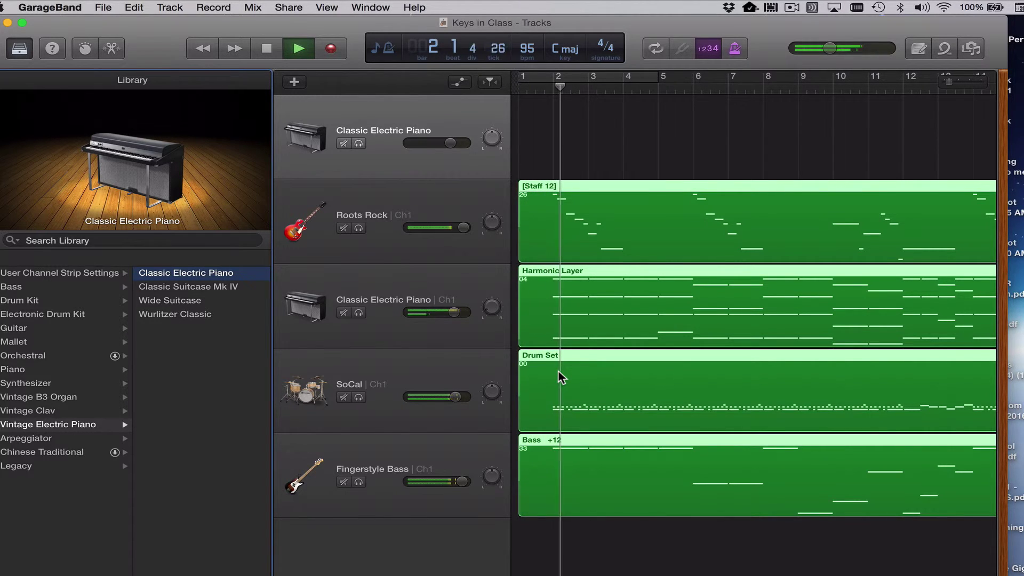
key("space")
left_click(416, 206)
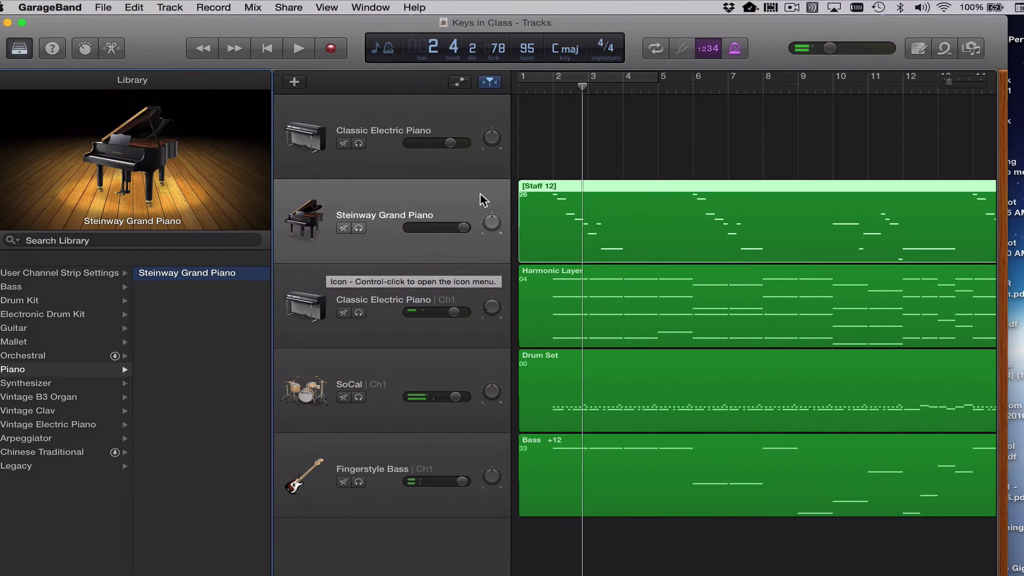
key("space")
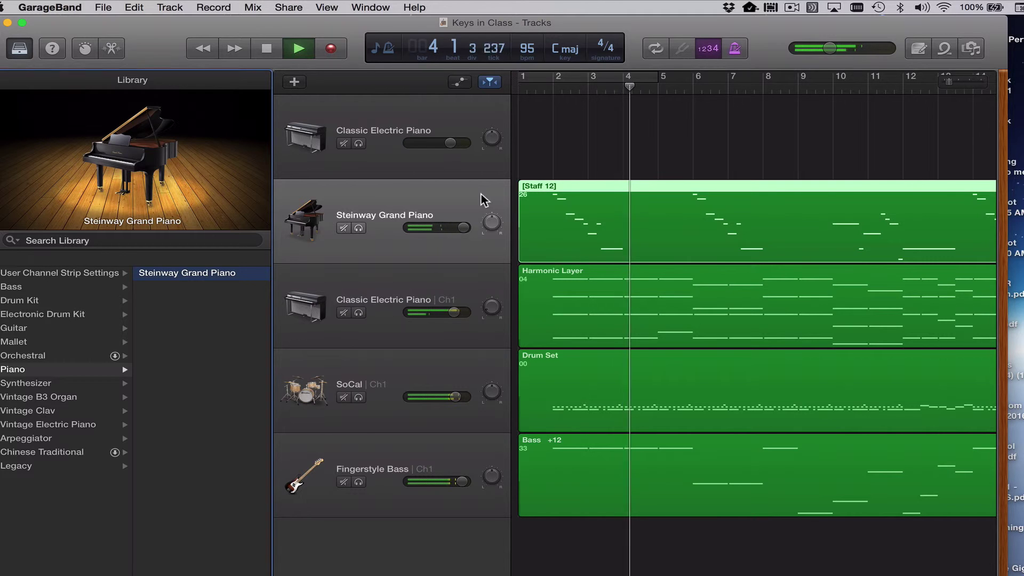
key("space")
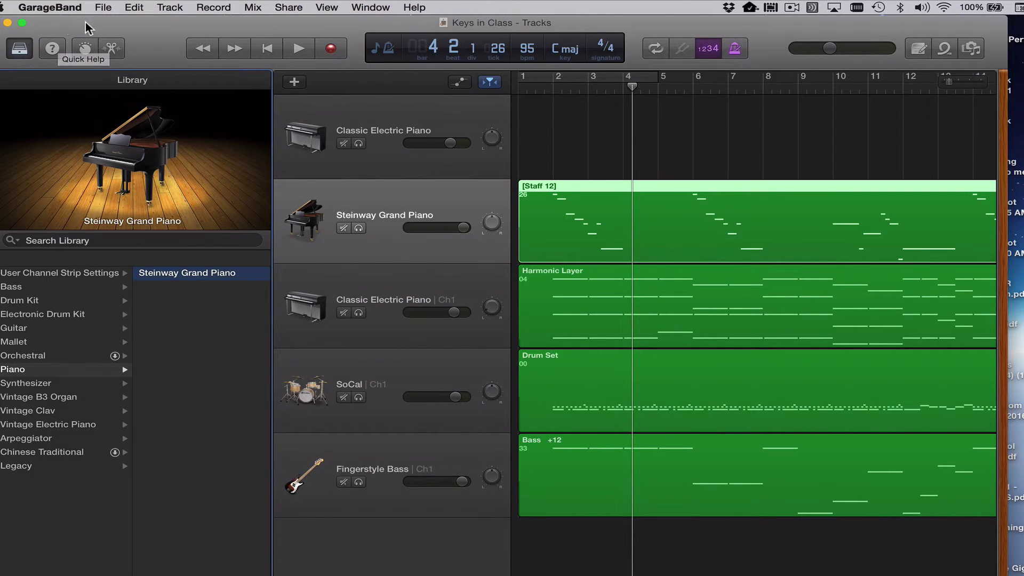
Step: Minimize the GarageBand project window and switch back to Finale with the 16ths demo score
left_click_drag(74, 26, 113, 91)
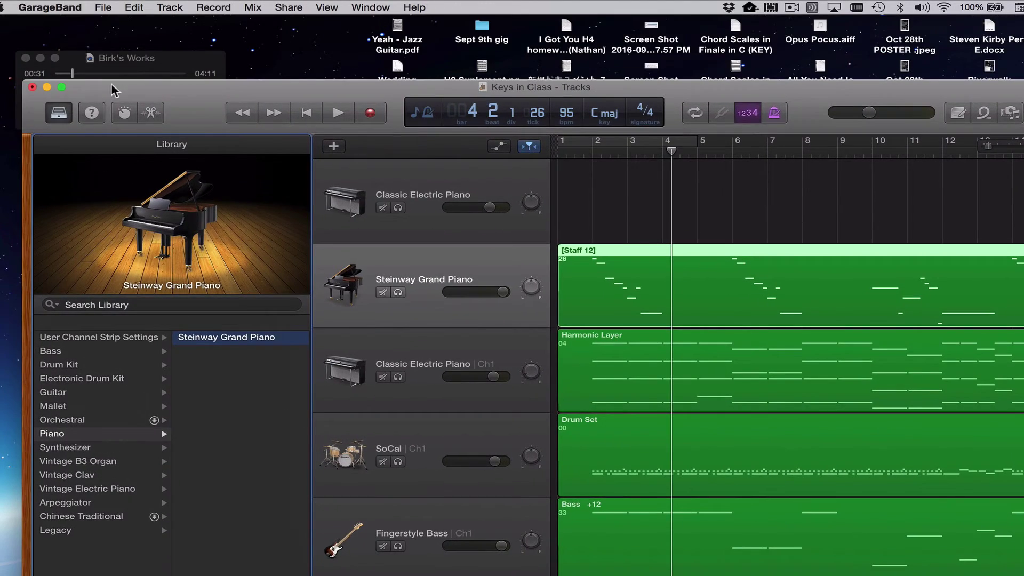
left_click(45, 86)
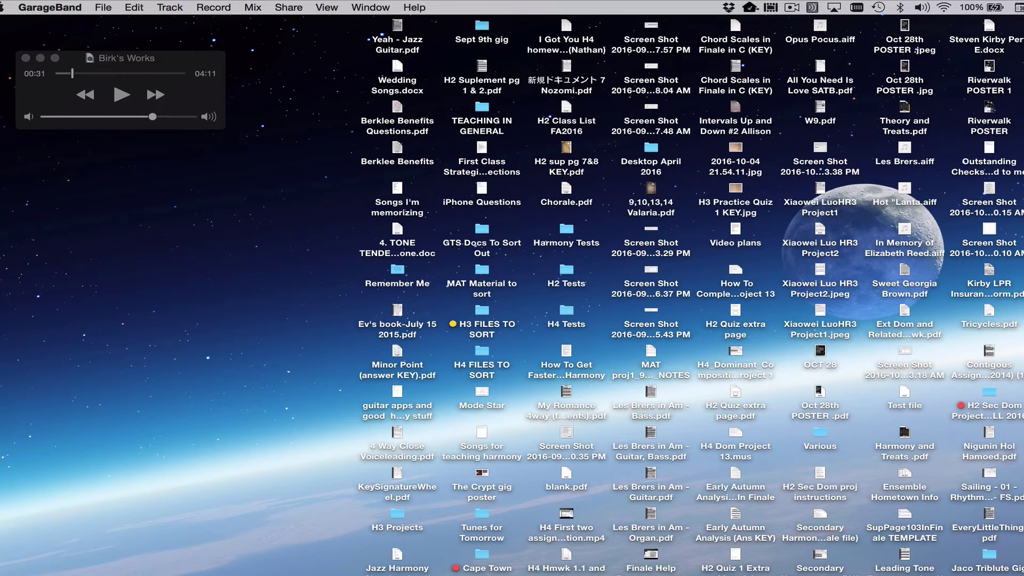
key("super+Tab")
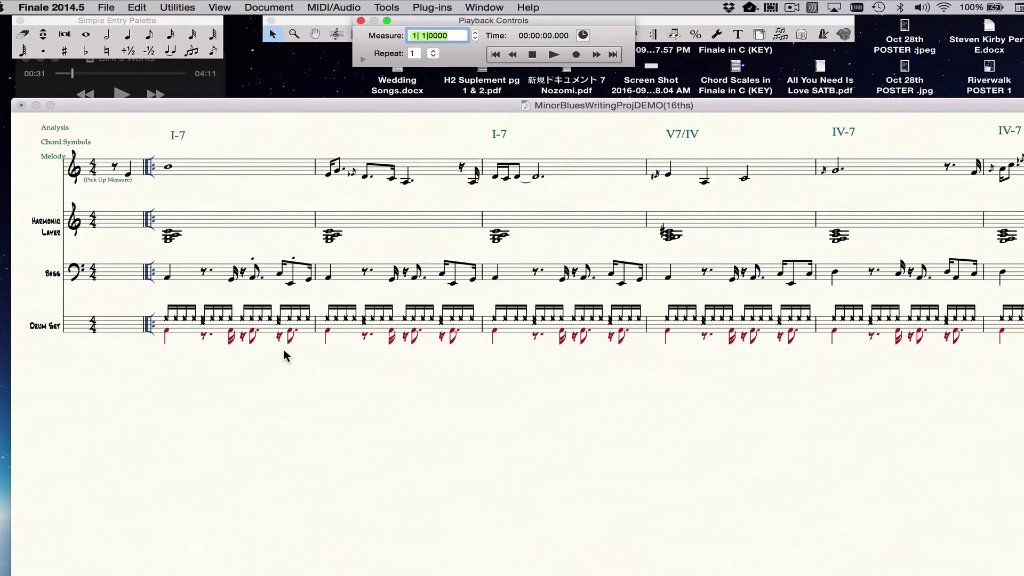
Step: Play the 16ths minor blues demo through its form, stop playback, and look back over the earlier measures
key("space")
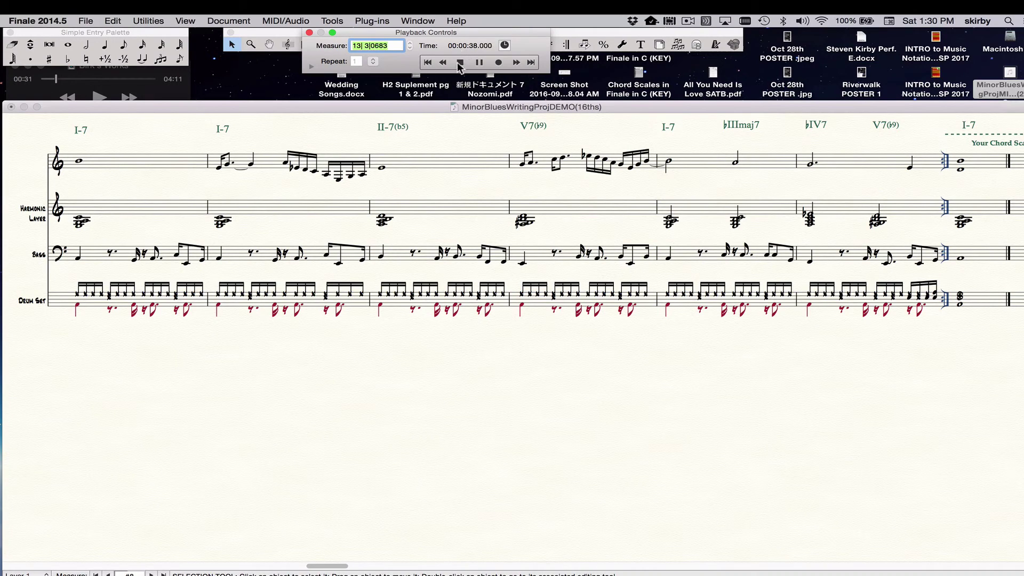
left_click(461, 63)
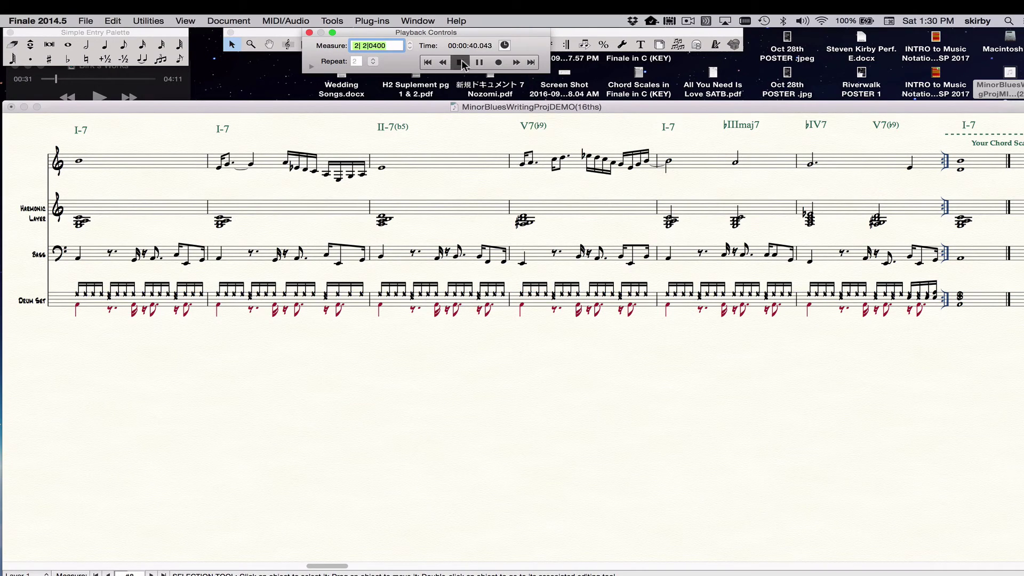
left_click(441, 167)
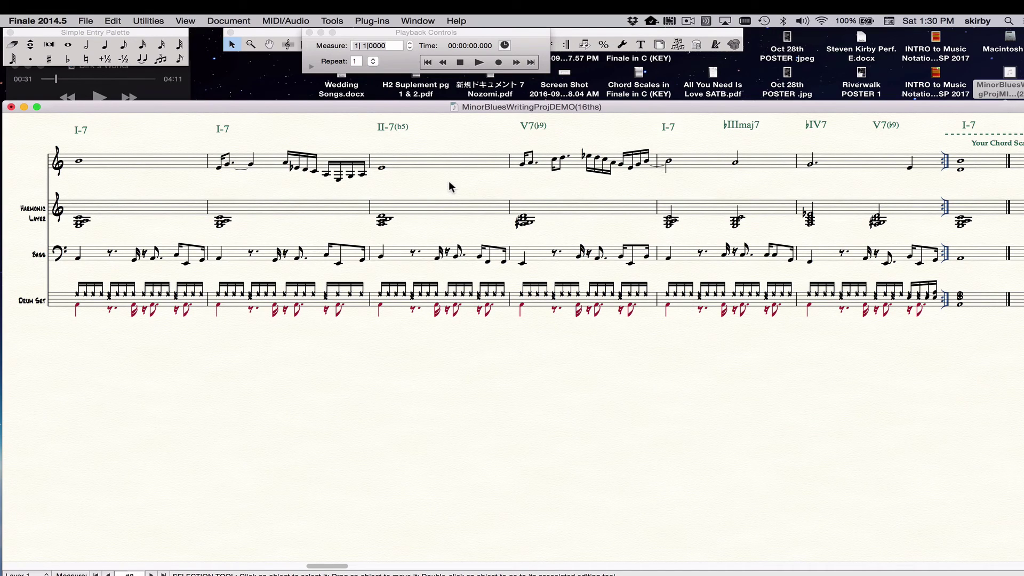
scroll(315, 192, "left", 5)
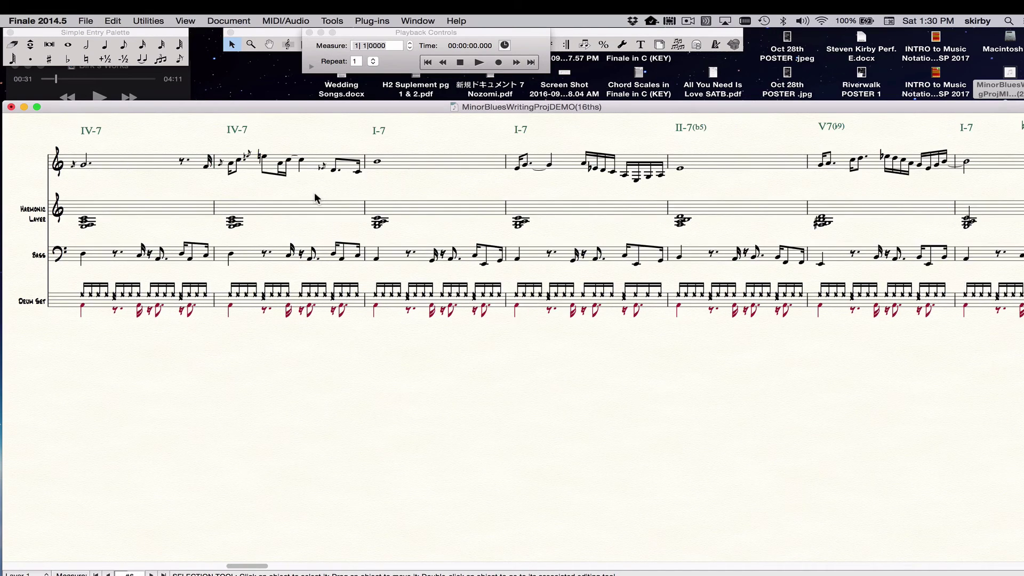